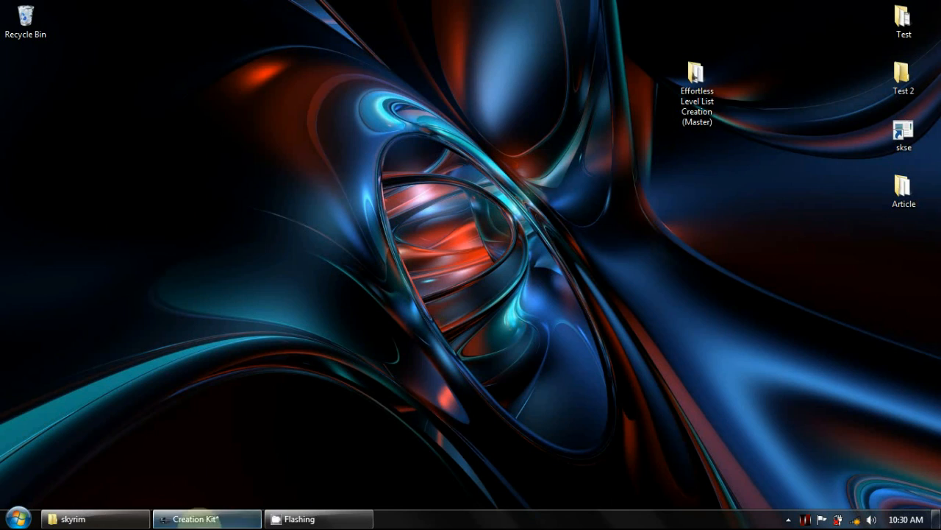
Step: Switch to the Creation Kit and save the plugin as YourMod in Skyrim's Data folder
{"action": "left_click", "coordinate": [196, 518]}
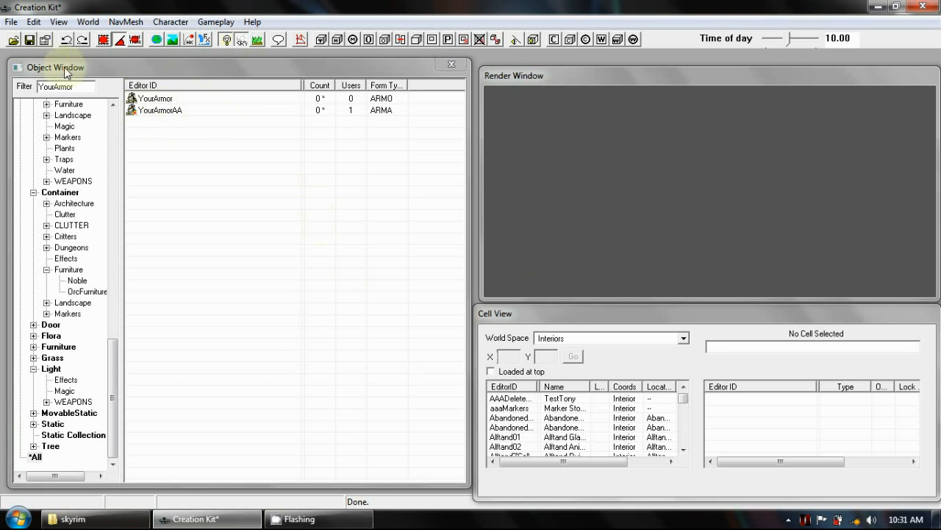
{"action": "left_click", "coordinate": [30, 41]}
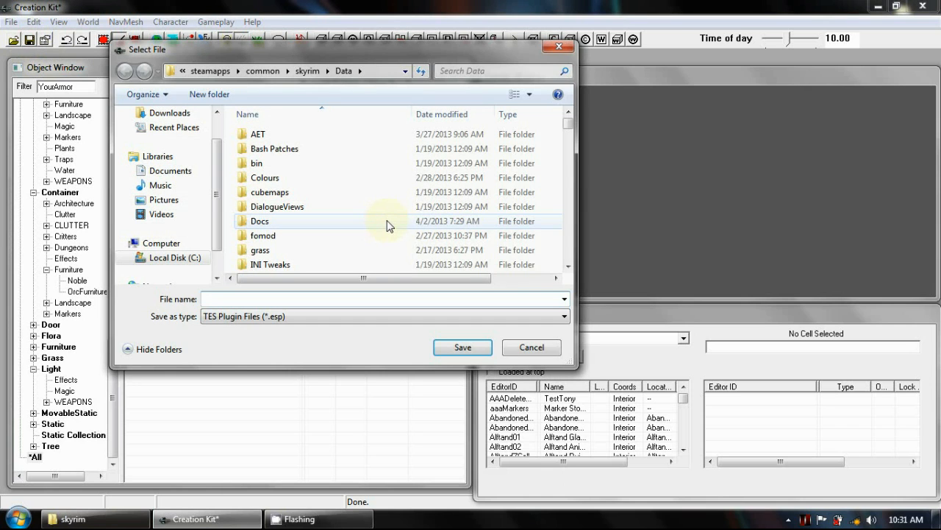
{"action": "type", "text": "YourMod"}
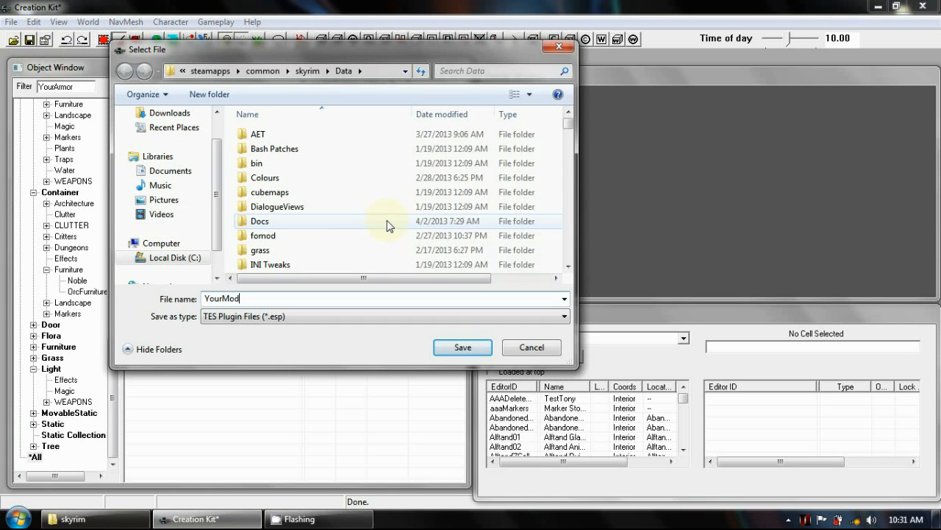
{"action": "left_click", "coordinate": [457, 348]}
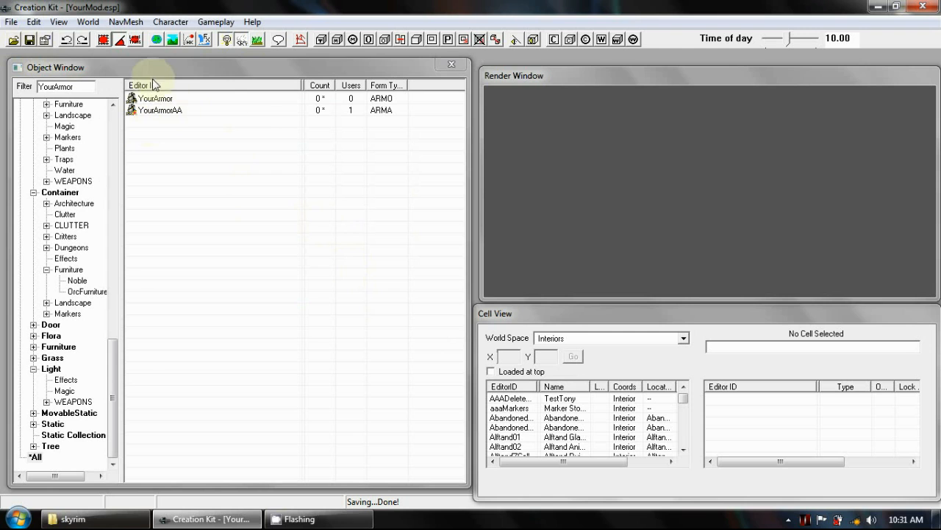
Step: Copy the Effortless Level List Creation (Master) data file from its folder on the desktop
{"action": "left_click", "coordinate": [238, 524]}
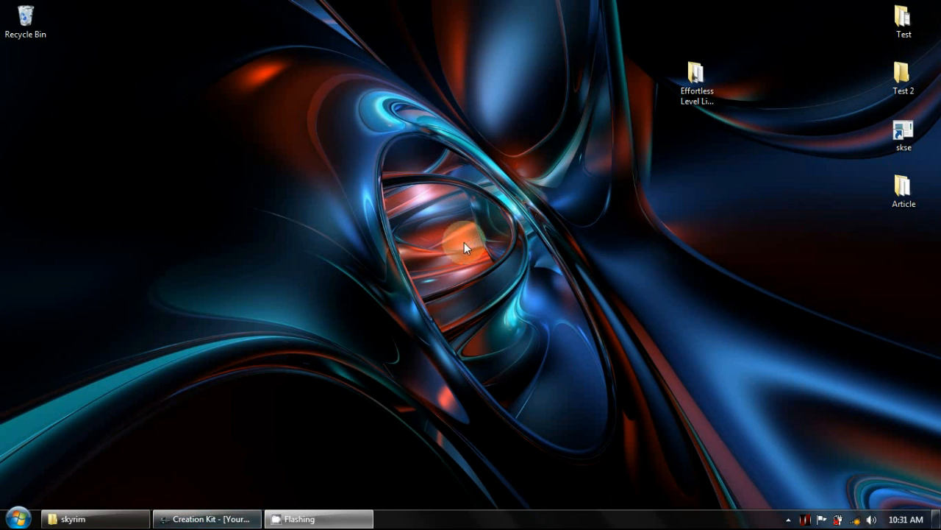
{"action": "left_click", "coordinate": [699, 76]}
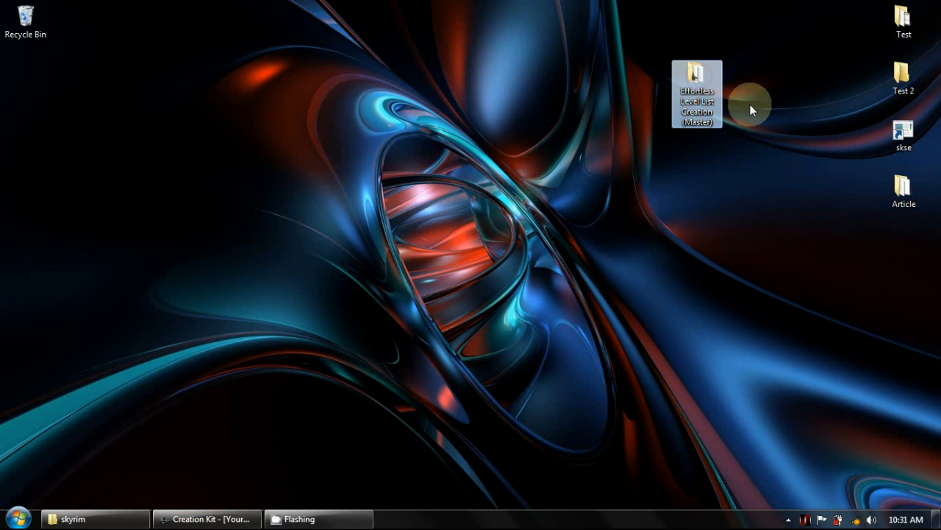
{"action": "double_click", "coordinate": [700, 80]}
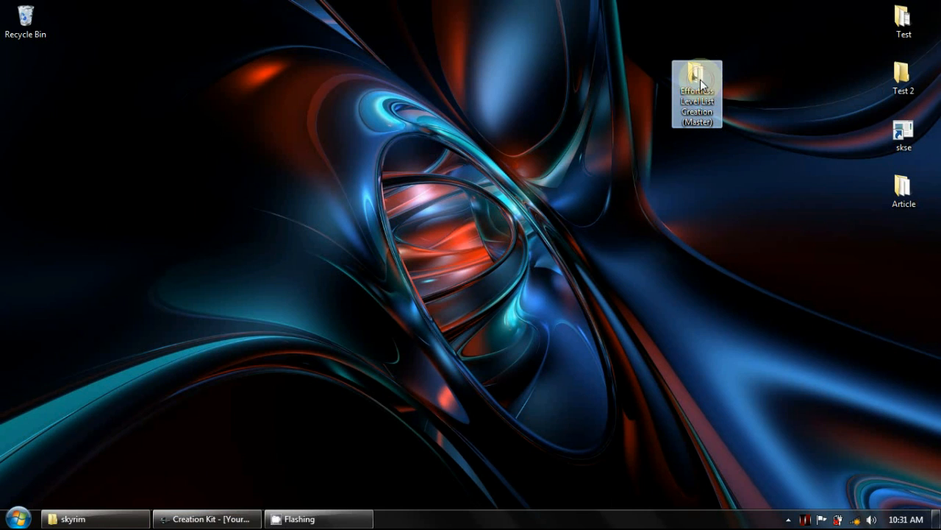
{"action": "right_click", "coordinate": [333, 98]}
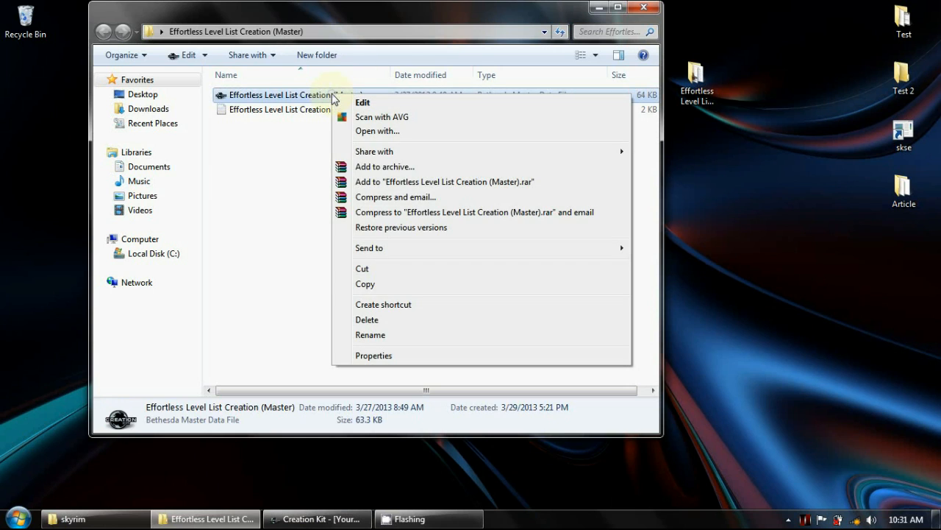
{"action": "left_click", "coordinate": [375, 285]}
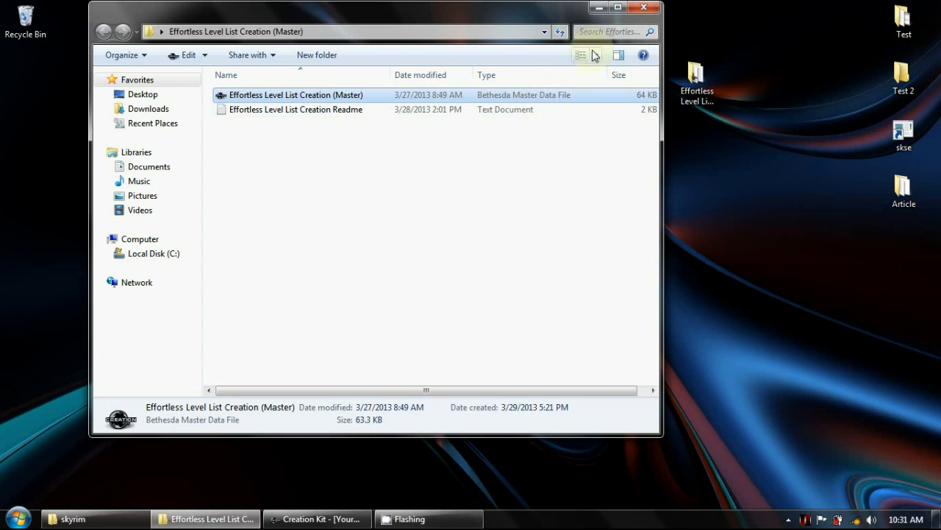
Step: Paste the copied master file into the Data folder inside the skyrim folder, then minimize the folder window
{"action": "left_click", "coordinate": [111, 519]}
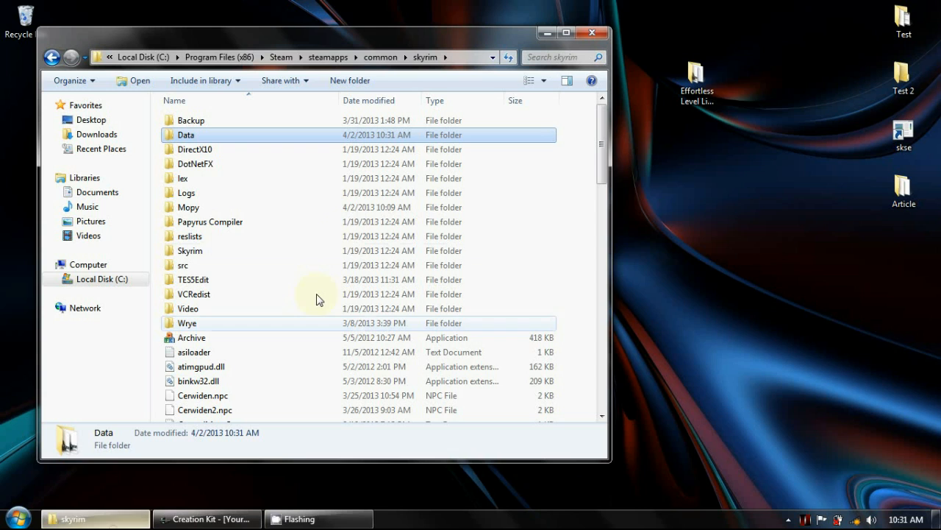
{"action": "double_click", "coordinate": [174, 136]}
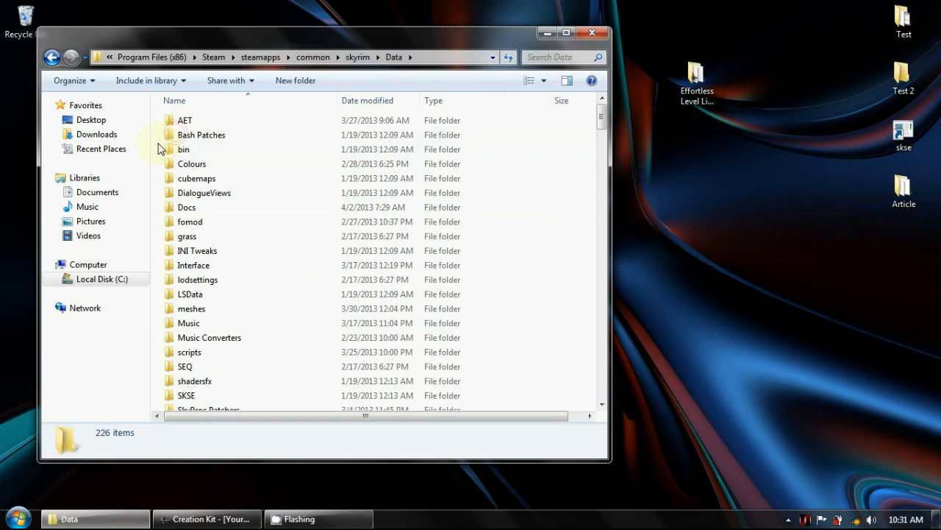
{"action": "right_click", "coordinate": [176, 141]}
{"action": "left_click", "coordinate": [206, 242]}
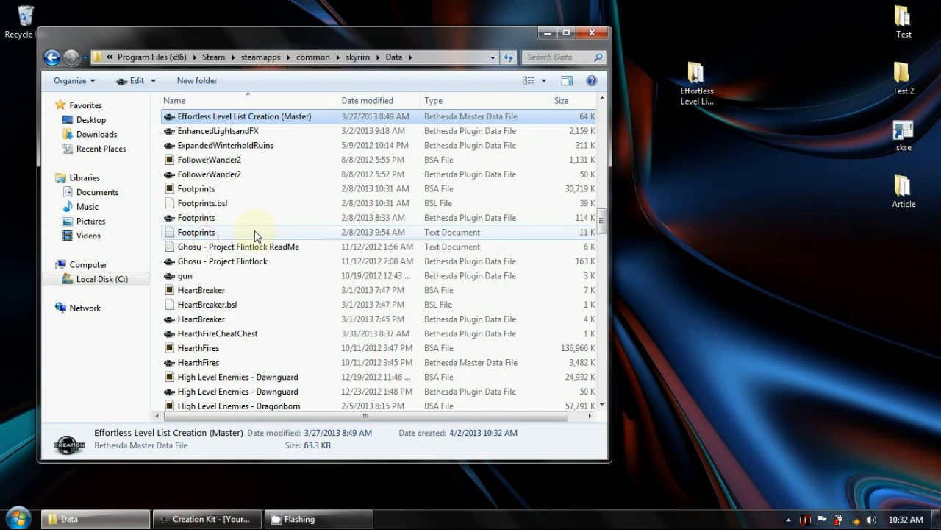
{"action": "scroll", "coordinate": [255, 235], "scroll_direction": "up", "scroll_amount": 2}
{"action": "left_click", "coordinate": [86, 519]}
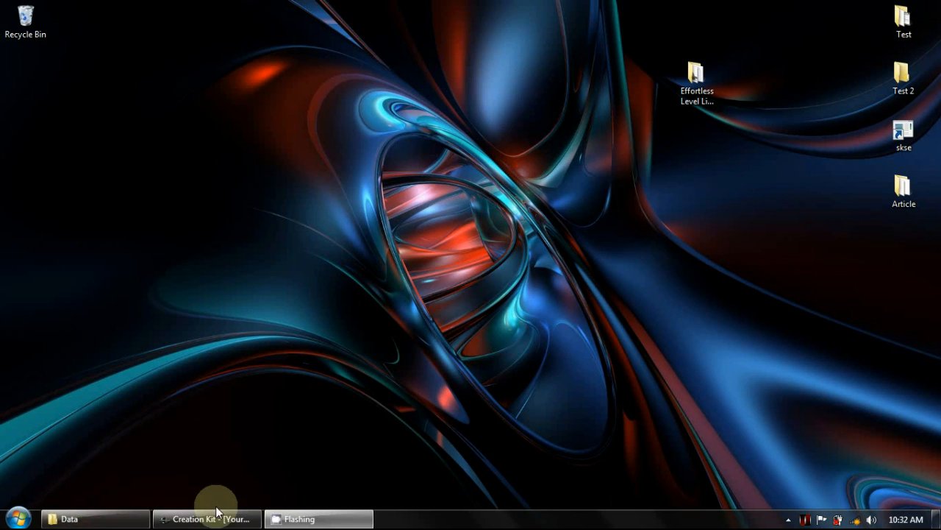
Step: Return to the Creation Kit and mark Effortless Level List Creation (Master) for loading alongside Skyrim.esm and YourMod.esp
{"action": "left_click", "coordinate": [216, 516]}
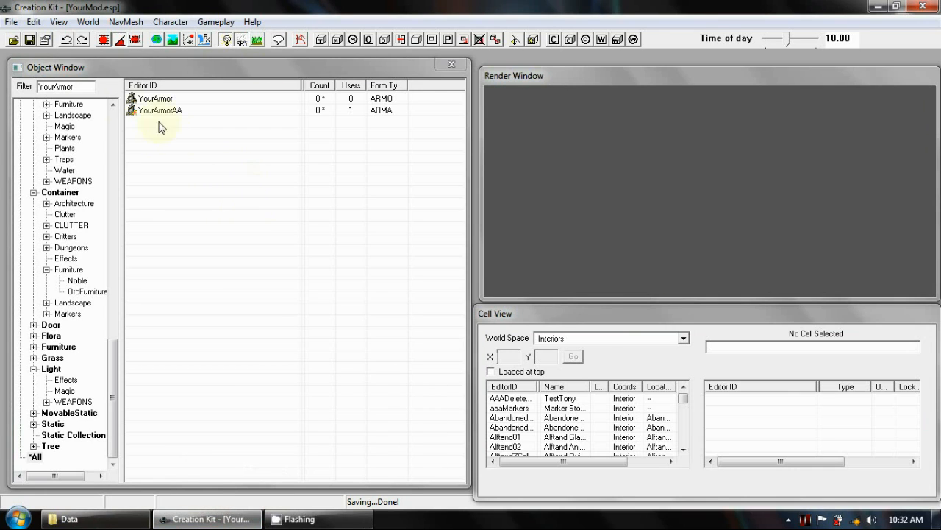
{"action": "left_click", "coordinate": [14, 41]}
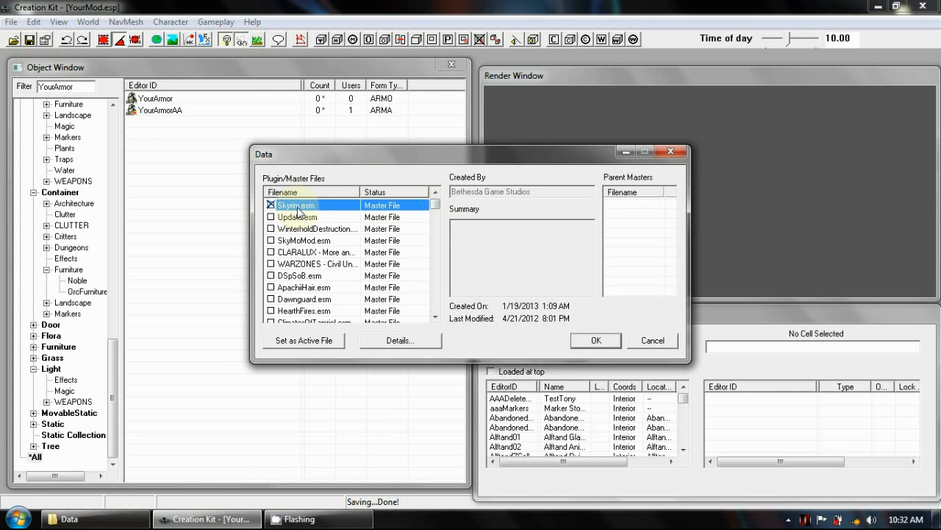
{"action": "scroll", "coordinate": [371, 294], "scroll_direction": "down", "scroll_amount": 10}
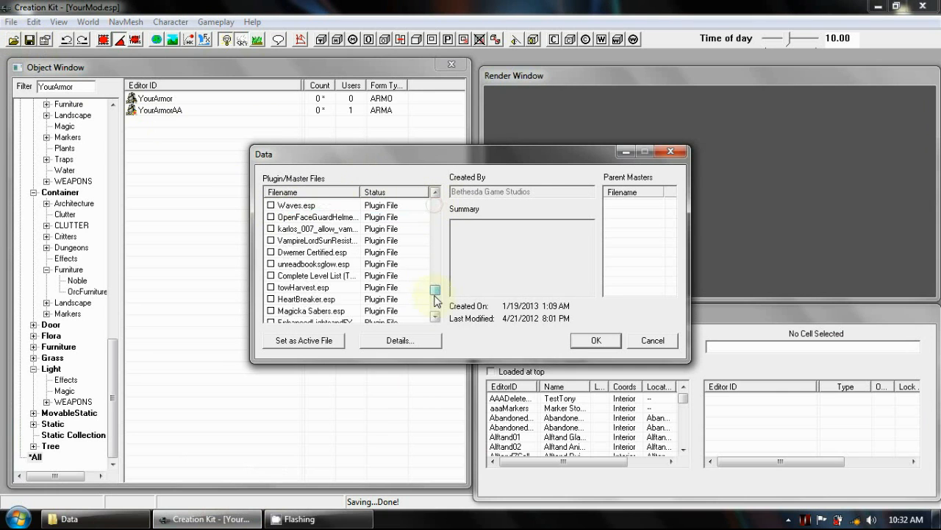
{"action": "left_click", "coordinate": [301, 311]}
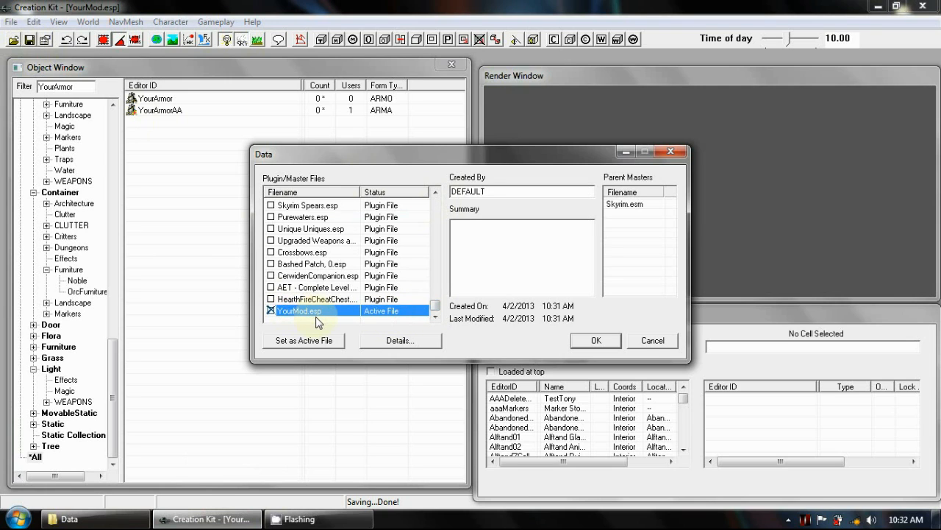
{"action": "left_click_drag", "start_coordinate": [435, 308], "coordinate": [434, 202]}
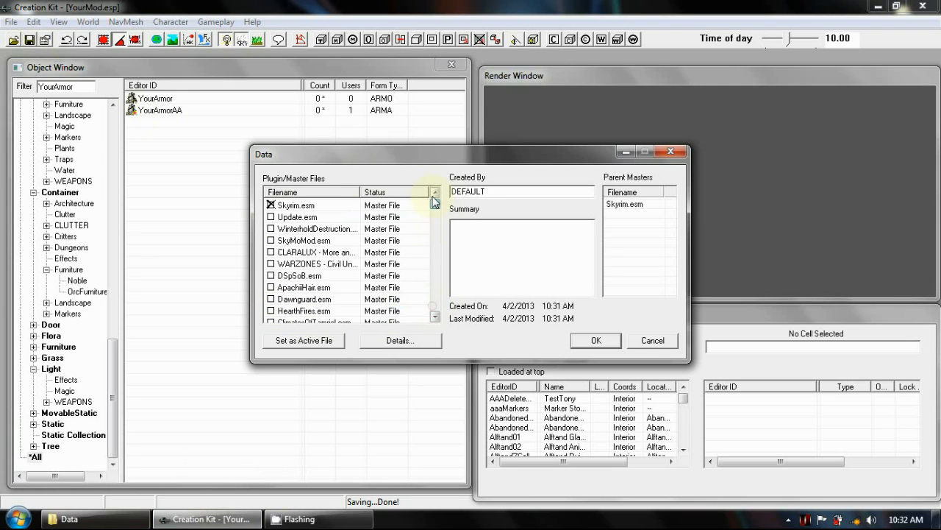
{"action": "scroll", "coordinate": [324, 239], "scroll_direction": "down", "scroll_amount": 2}
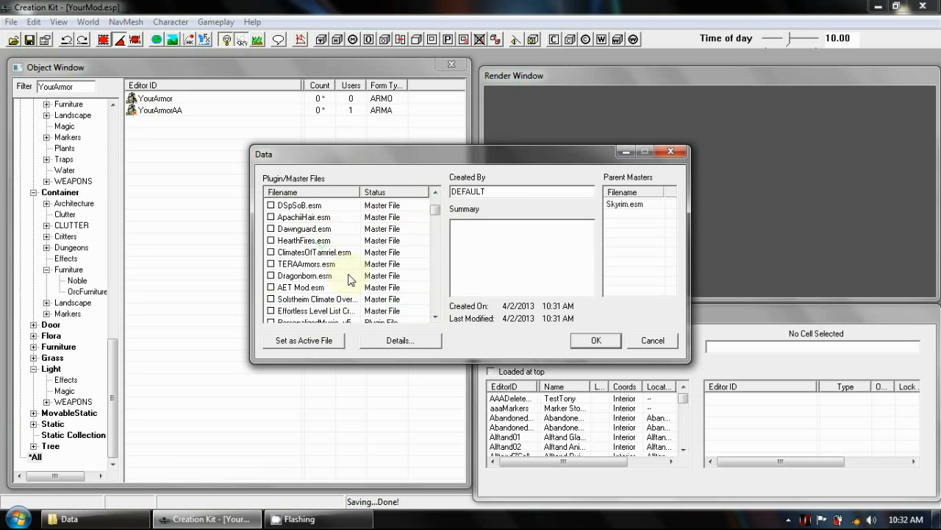
{"action": "left_click", "coordinate": [333, 314]}
{"action": "scroll", "coordinate": [359, 244], "scroll_direction": "down", "scroll_amount": 2}
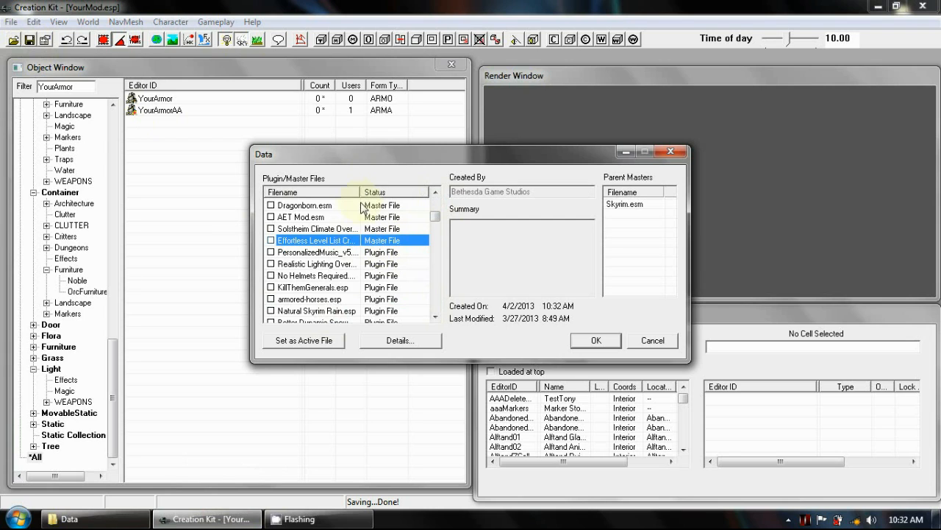
{"action": "left_click_drag", "start_coordinate": [359, 192], "coordinate": [401, 192]}
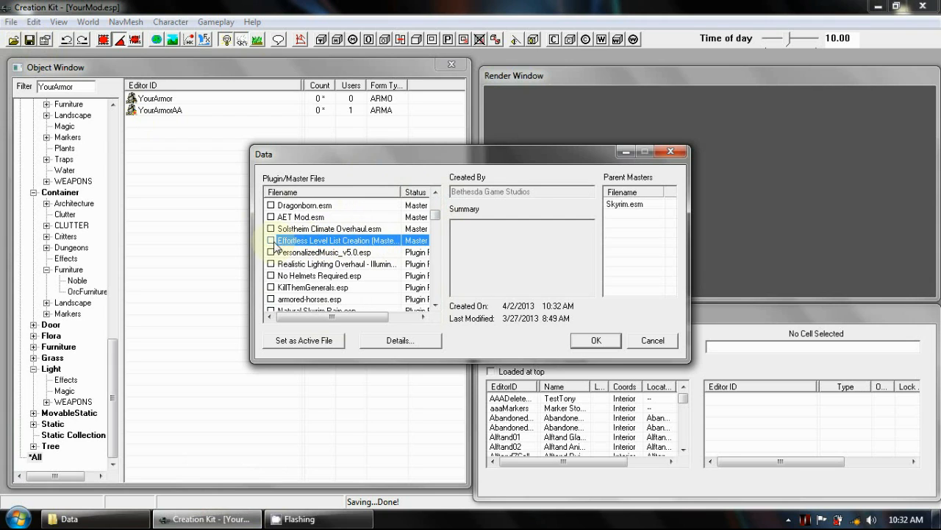
{"action": "left_click", "coordinate": [335, 229]}
{"action": "double_click", "coordinate": [330, 241]}
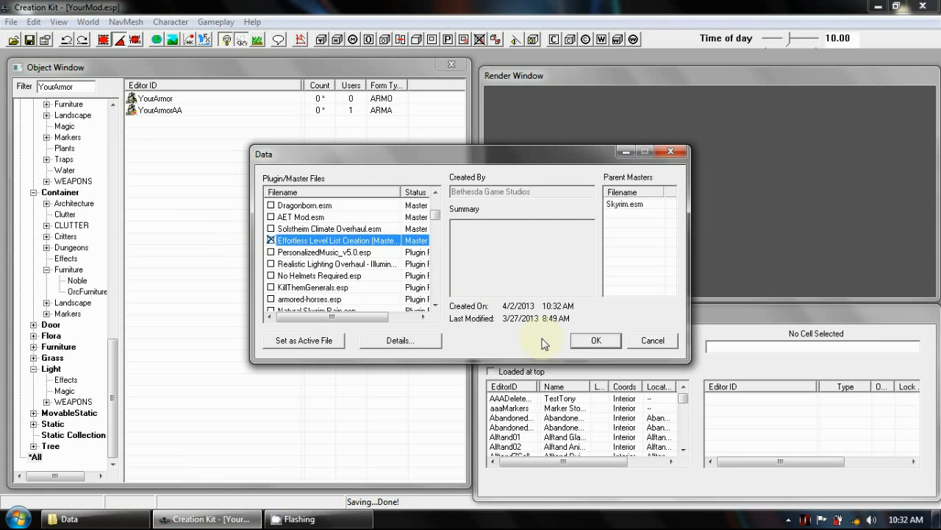
Step: Review the marked master files and load them with YourMod.esp as the active file
{"action": "left_click_drag", "start_coordinate": [437, 217], "coordinate": [437, 206]}
{"action": "left_click", "coordinate": [298, 205]}
{"action": "scroll", "coordinate": [349, 250], "scroll_direction": "down", "scroll_amount": 2}
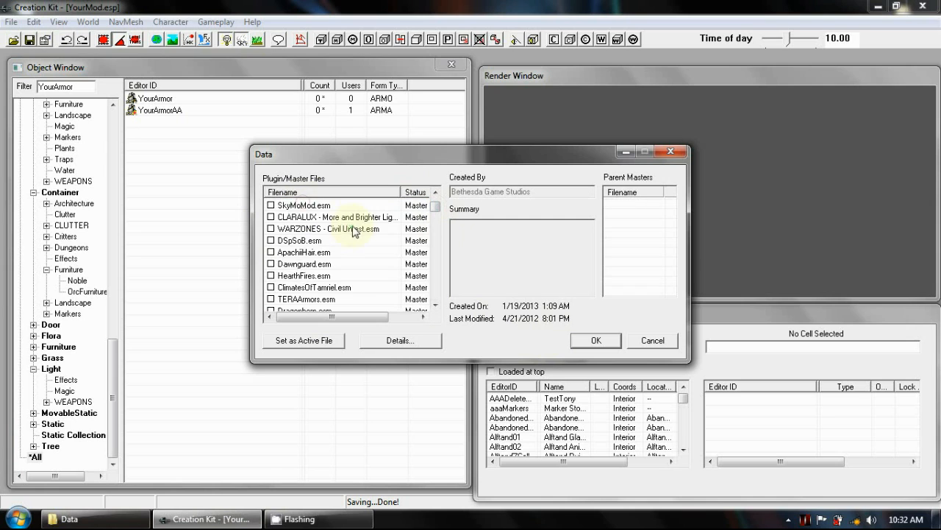
{"action": "scroll", "coordinate": [351, 283], "scroll_direction": "down", "scroll_amount": 2}
{"action": "left_click", "coordinate": [327, 240]}
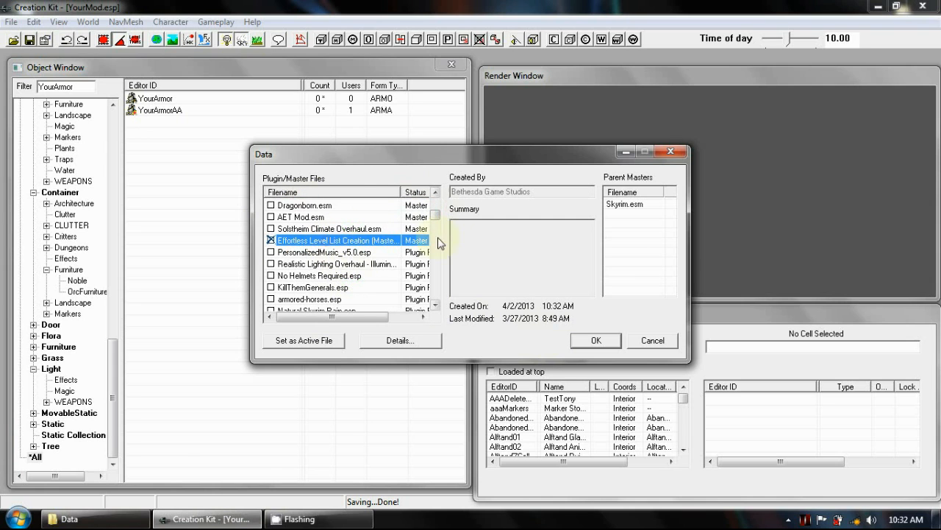
{"action": "left_click_drag", "start_coordinate": [436, 217], "coordinate": [436, 293]}
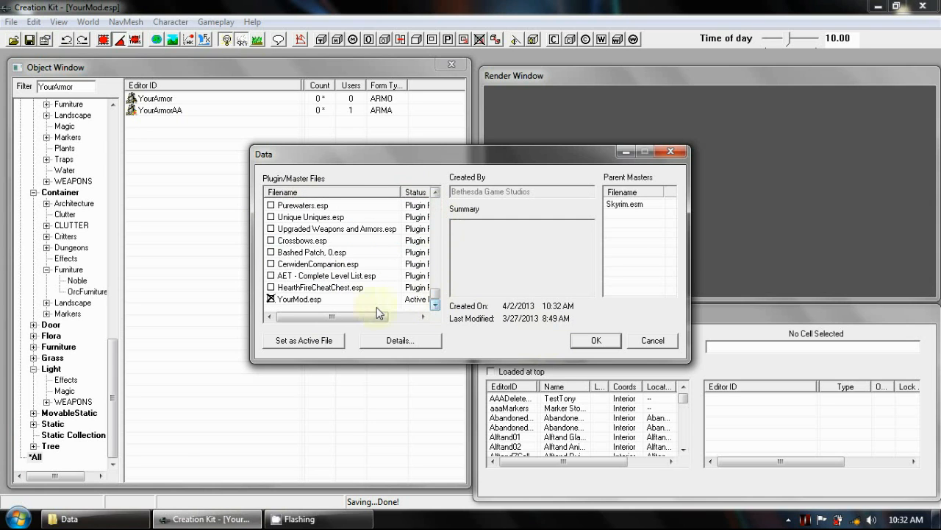
{"action": "left_click", "coordinate": [324, 298]}
{"action": "left_click_drag", "start_coordinate": [349, 315], "coordinate": [367, 315]}
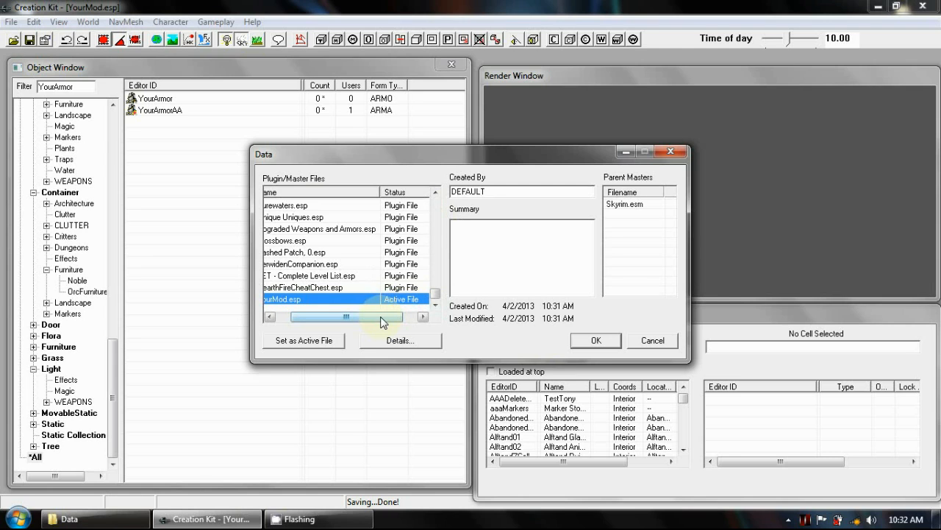
{"action": "left_click", "coordinate": [595, 340]}
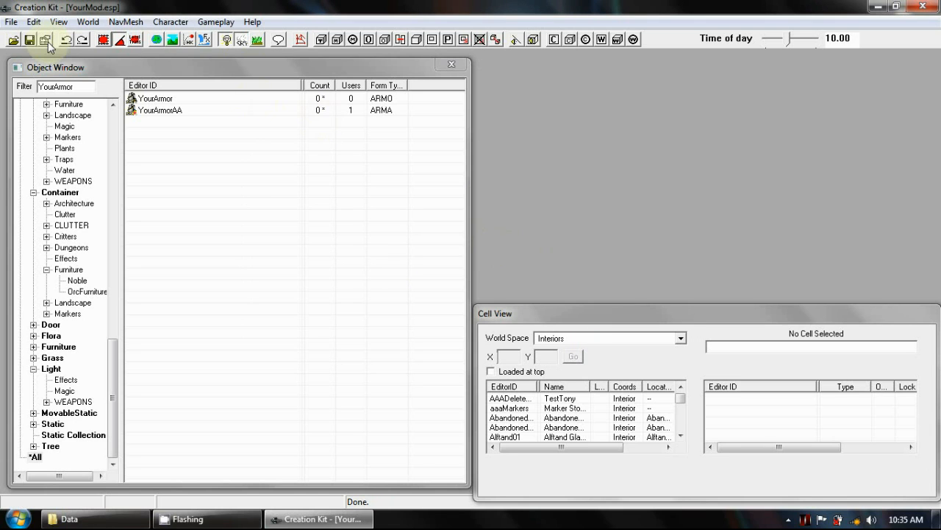
Step: Check the data file list for Skyrim.esm, the Effortless Level List master and YourMod.esp, and close it without reloading
{"action": "left_click", "coordinate": [13, 39]}
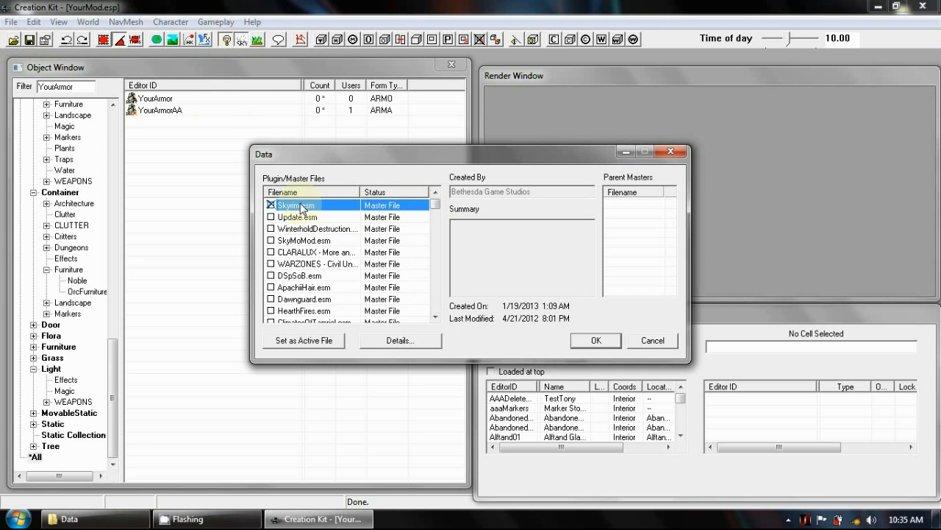
{"action": "left_click_drag", "start_coordinate": [435, 204], "coordinate": [438, 219]}
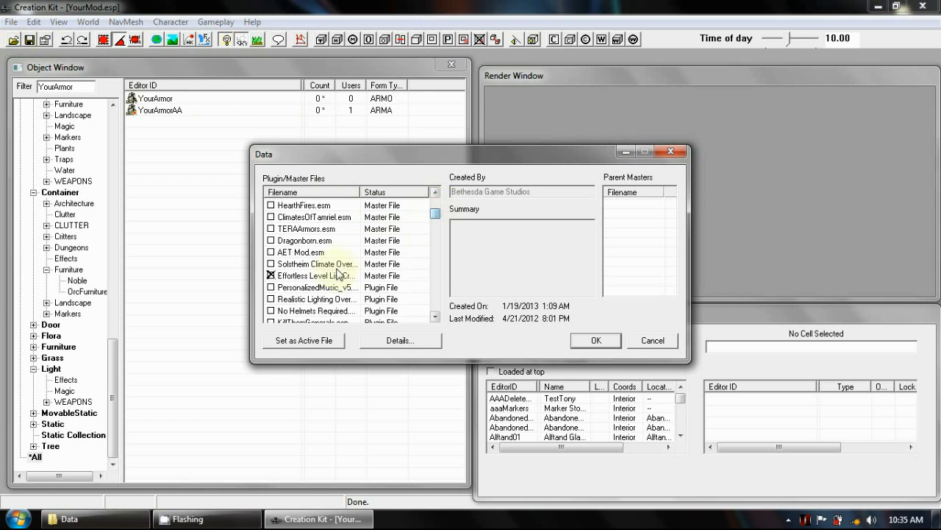
{"action": "left_click", "coordinate": [335, 275]}
{"action": "left_click_drag", "start_coordinate": [437, 220], "coordinate": [436, 309]}
{"action": "left_click", "coordinate": [314, 316]}
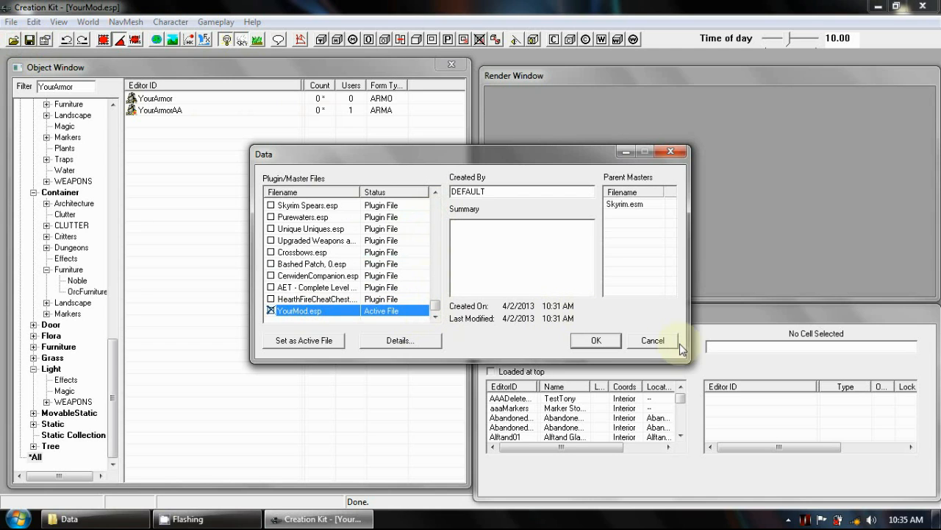
{"action": "left_click", "coordinate": [653, 340]}
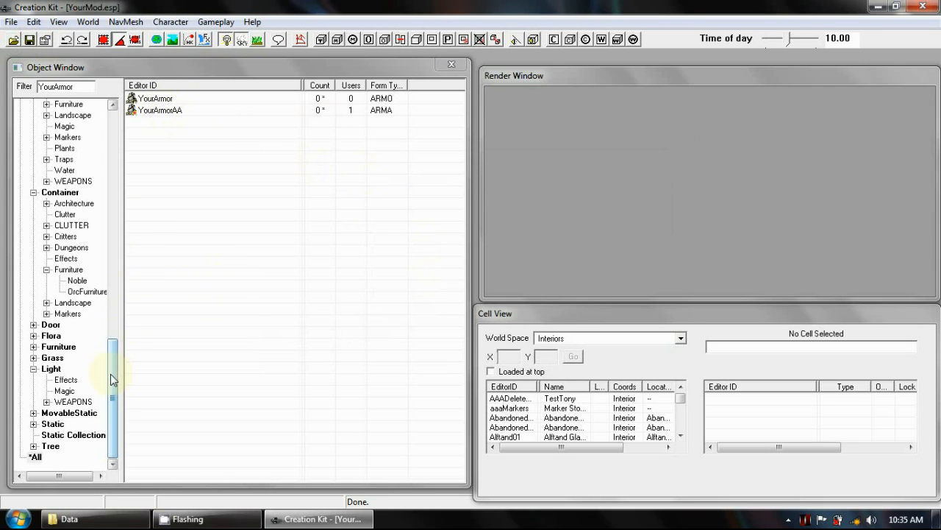
Step: Show the LeveledItem category under Items in the Object Window
{"action": "left_click_drag", "start_coordinate": [112, 379], "coordinate": [114, 147]}
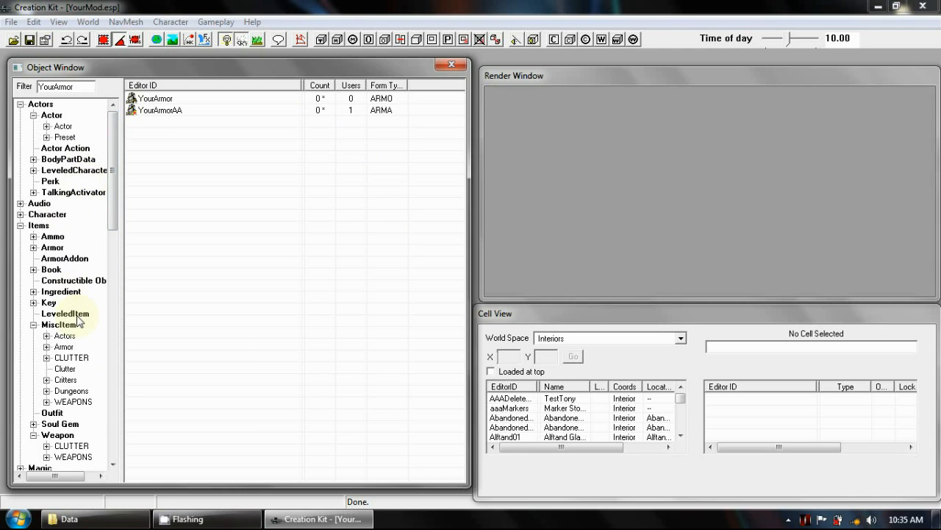
{"action": "left_click", "coordinate": [21, 225]}
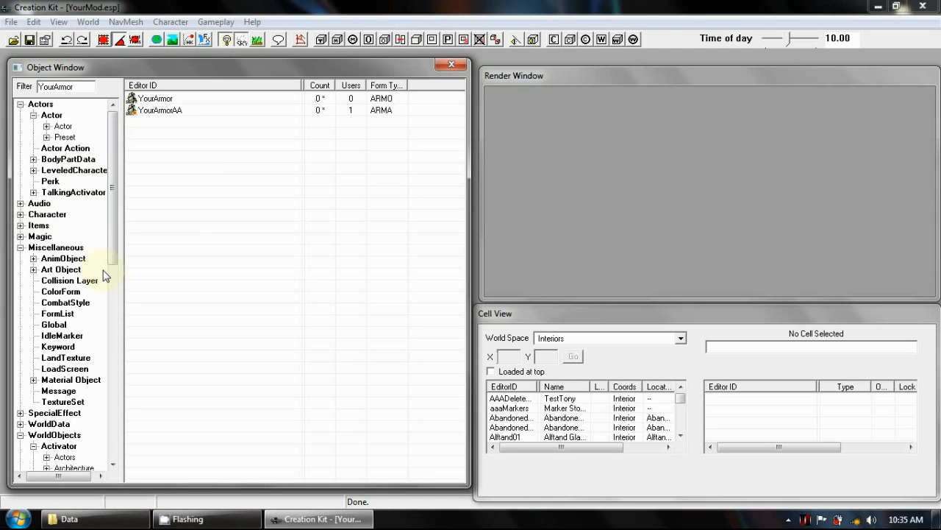
{"action": "left_click", "coordinate": [21, 225]}
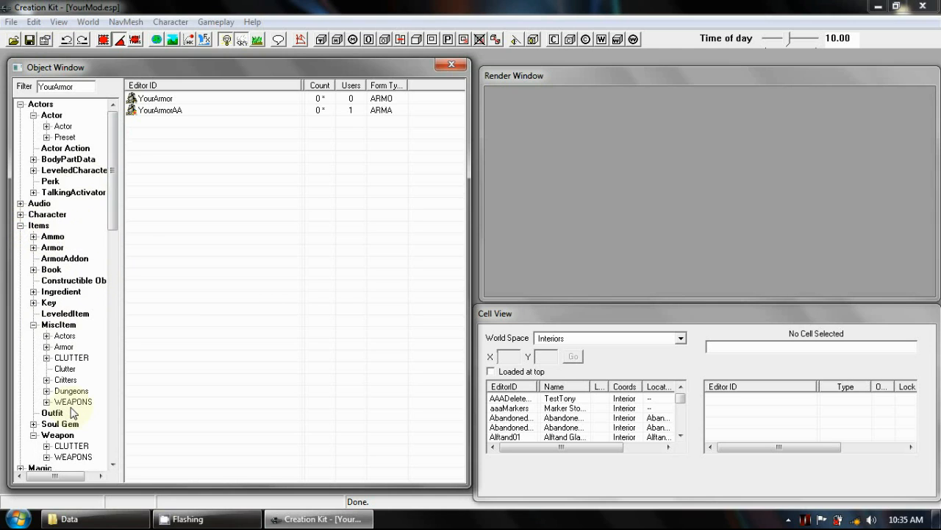
{"action": "left_click", "coordinate": [65, 314]}
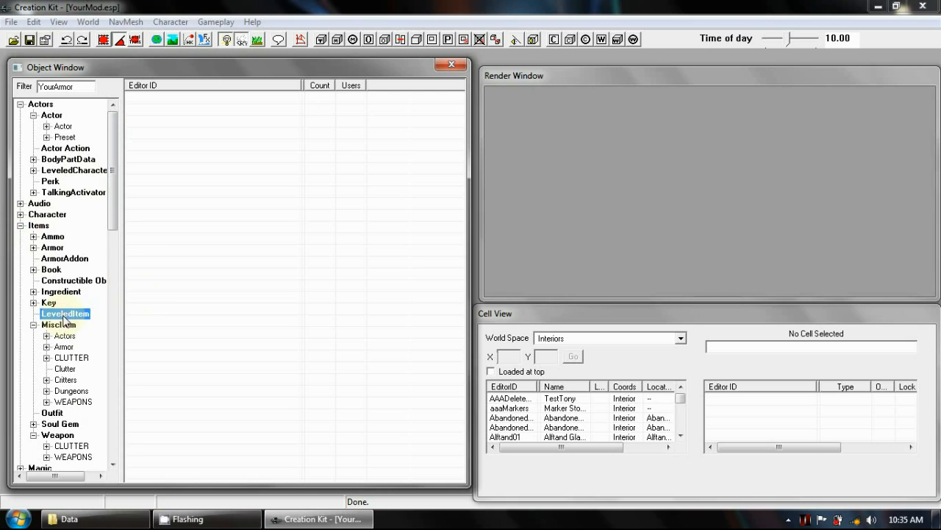
Step: Filter the leveled items by "aa" to list the master file's armor lists
{"action": "double_click", "coordinate": [82, 87]}
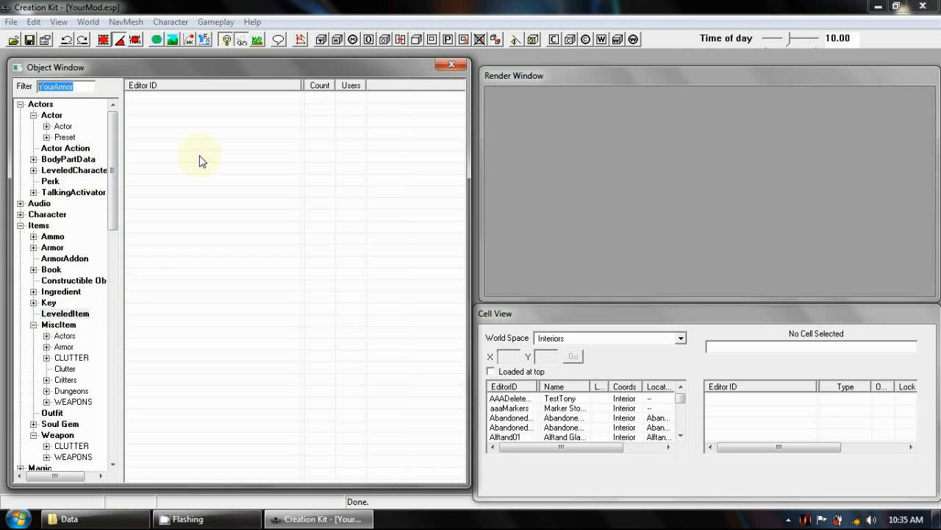
{"action": "type", "text": "aa"}
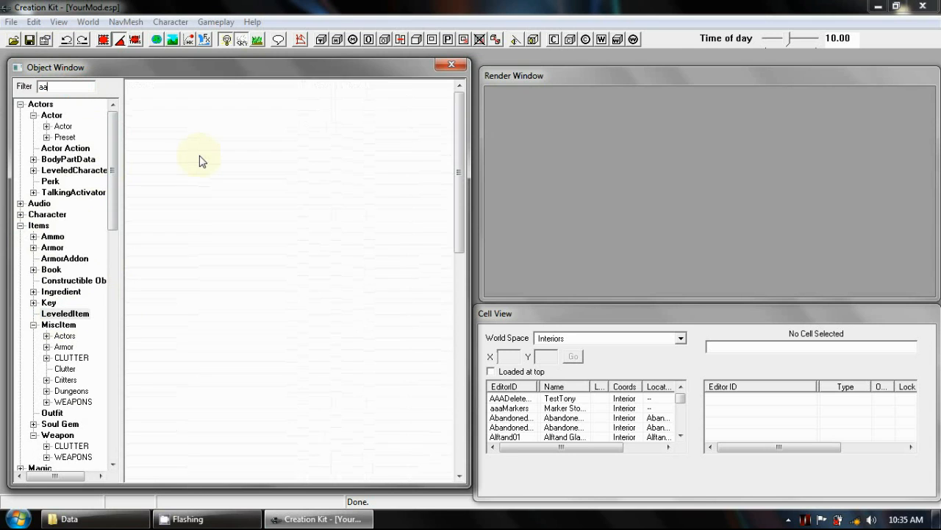
{"action": "left_click", "coordinate": [192, 191]}
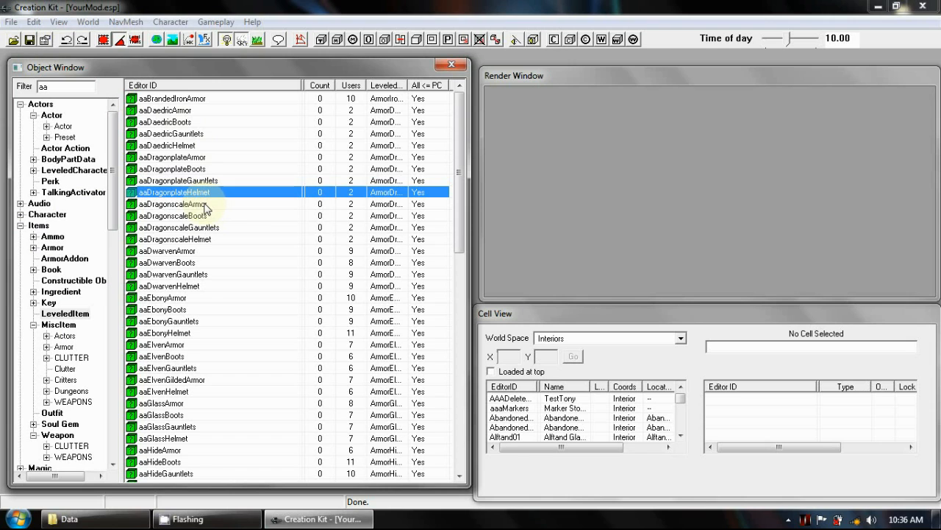
{"action": "scroll", "coordinate": [206, 209], "scroll_direction": "down", "scroll_amount": 6}
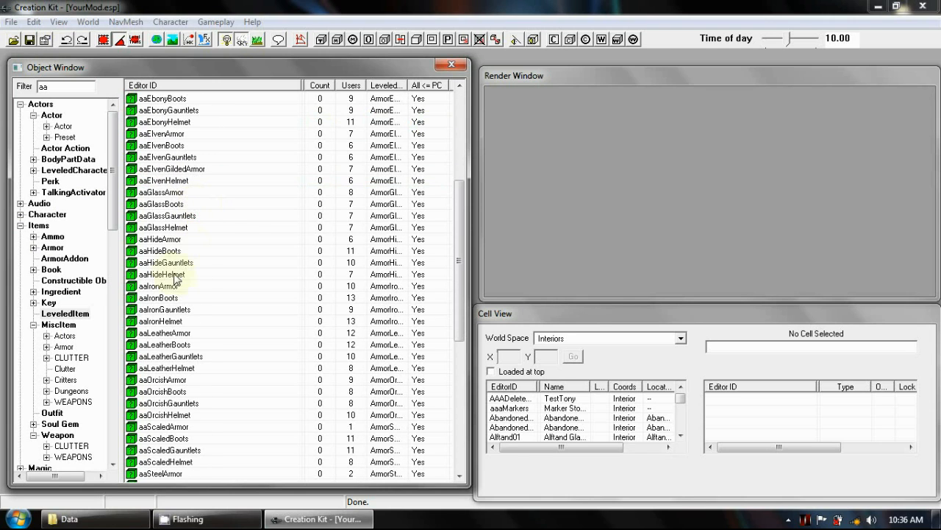
Step: Open the aaIronArmor leveled list for editing
{"action": "left_click", "coordinate": [168, 288]}
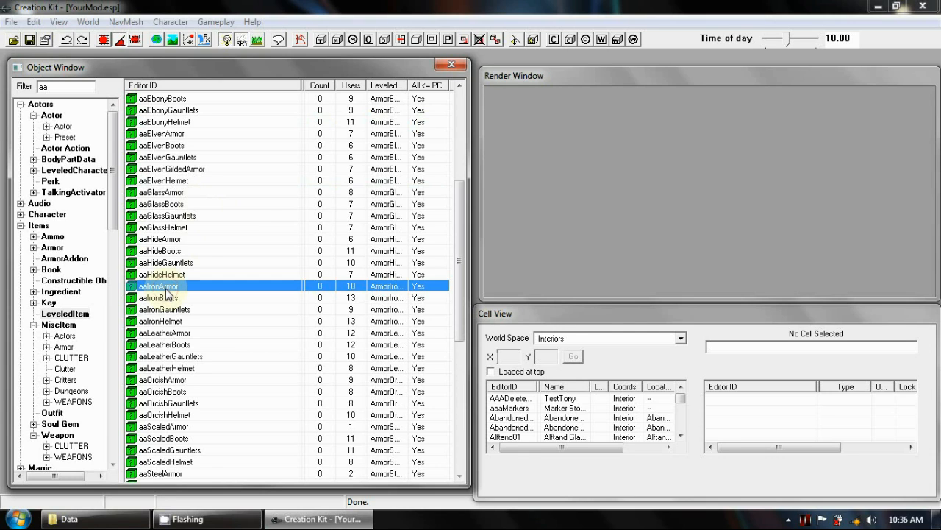
{"action": "left_click", "coordinate": [165, 289]}
{"action": "left_click", "coordinate": [158, 298]}
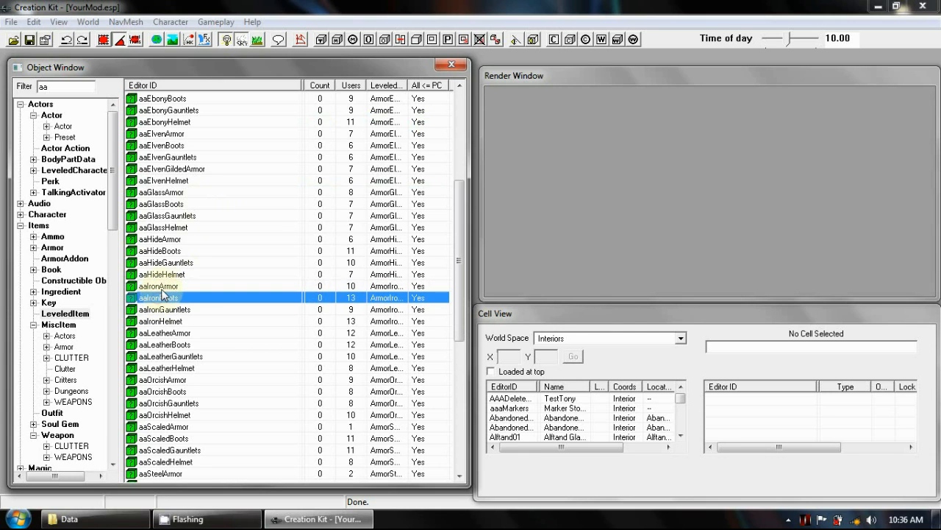
{"action": "left_click", "coordinate": [161, 289]}
{"action": "left_click", "coordinate": [161, 289]}
{"action": "left_click", "coordinate": [160, 295]}
{"action": "left_click", "coordinate": [157, 287]}
{"action": "left_click", "coordinate": [158, 290]}
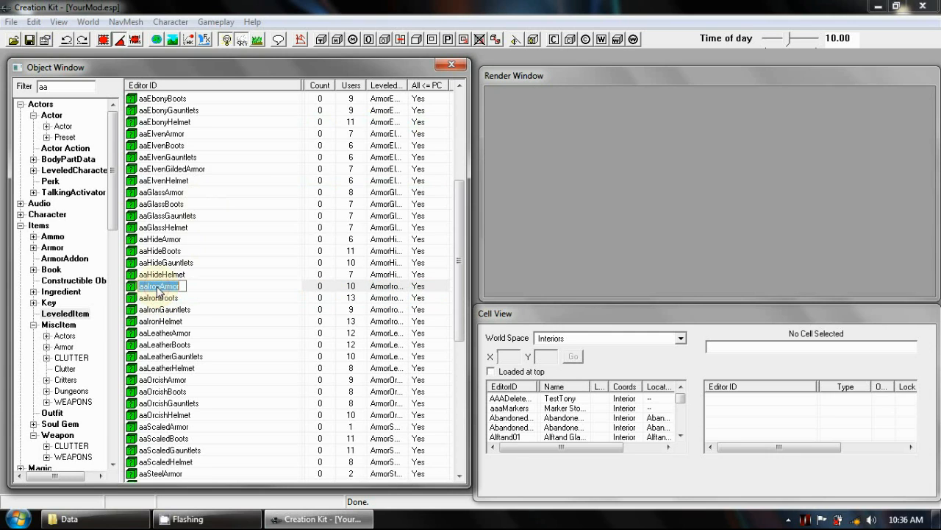
{"action": "left_click", "coordinate": [158, 297]}
{"action": "right_click", "coordinate": [159, 288]}
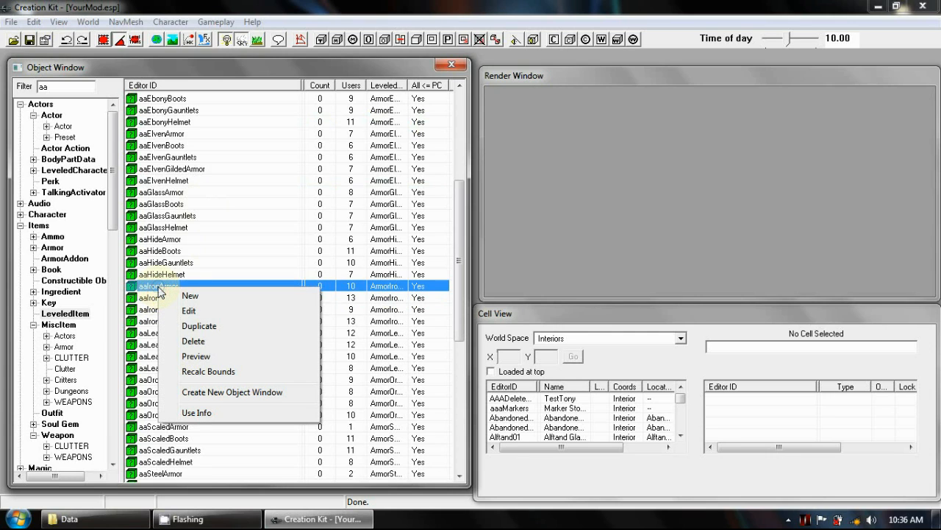
{"action": "left_click", "coordinate": [152, 288]}
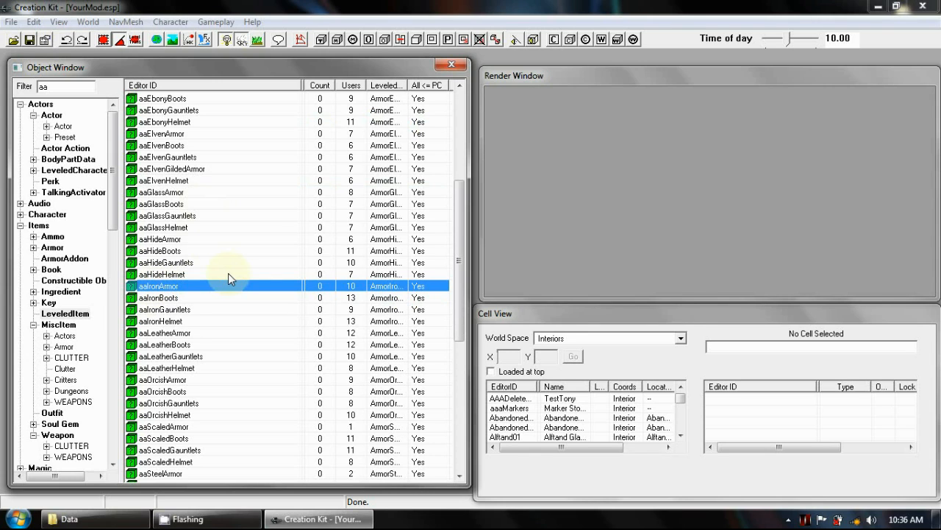
{"action": "key", "text": "Return"}
{"action": "left_click_drag", "start_coordinate": [407, 121], "coordinate": [388, 124]}
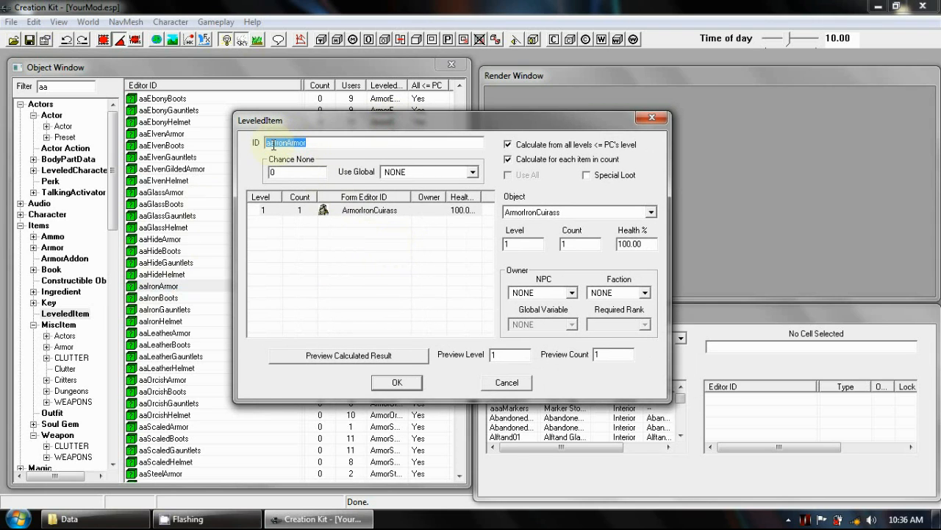
Step: Add a new entry to the aaIronArmor leveled list with YourArmor as its object, and accept the change
{"action": "left_click", "coordinate": [378, 212]}
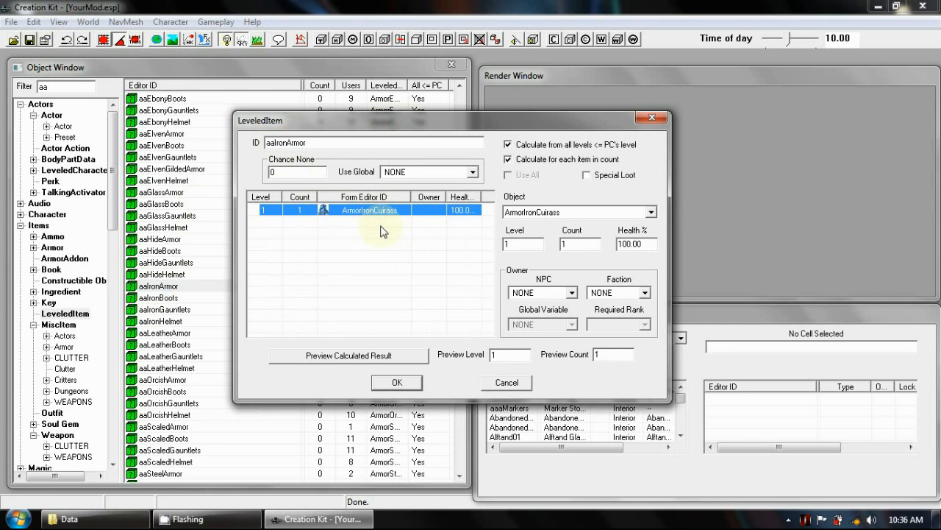
{"action": "left_click", "coordinate": [383, 231]}
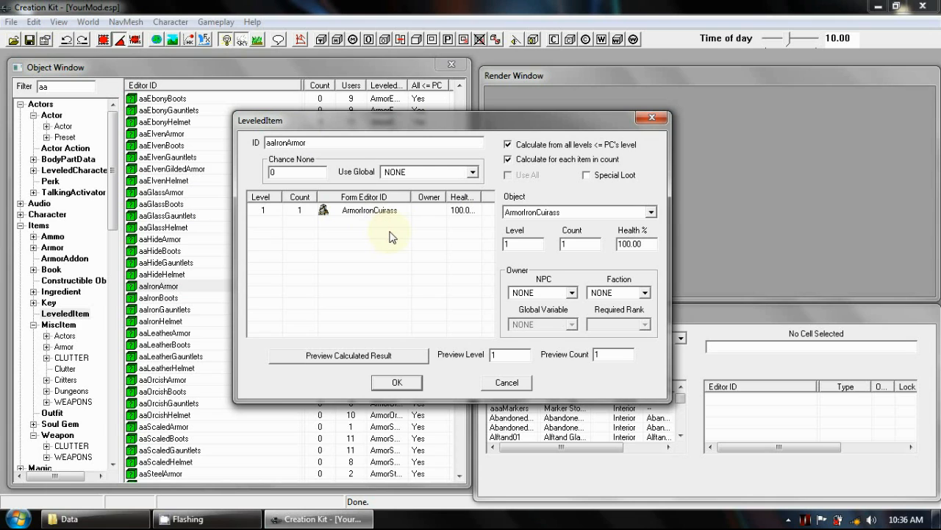
{"action": "right_click", "coordinate": [409, 227]}
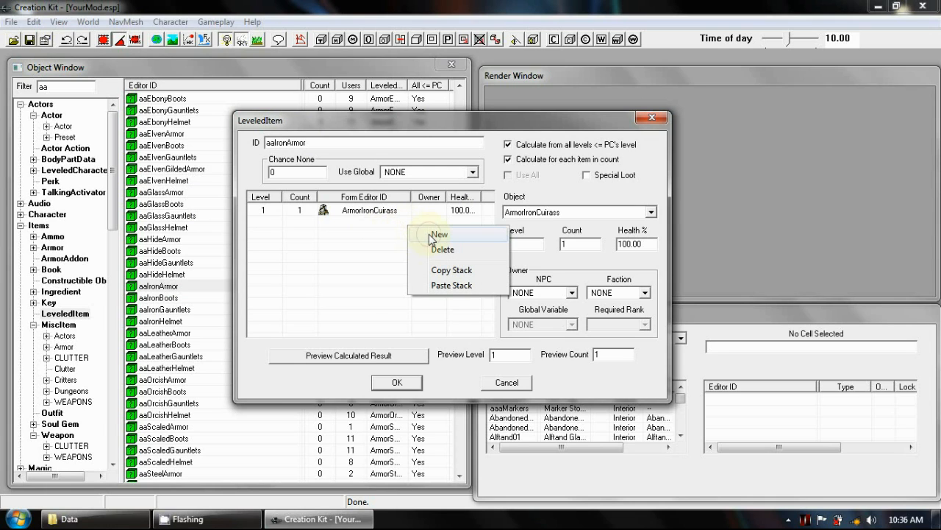
{"action": "left_click", "coordinate": [438, 235]}
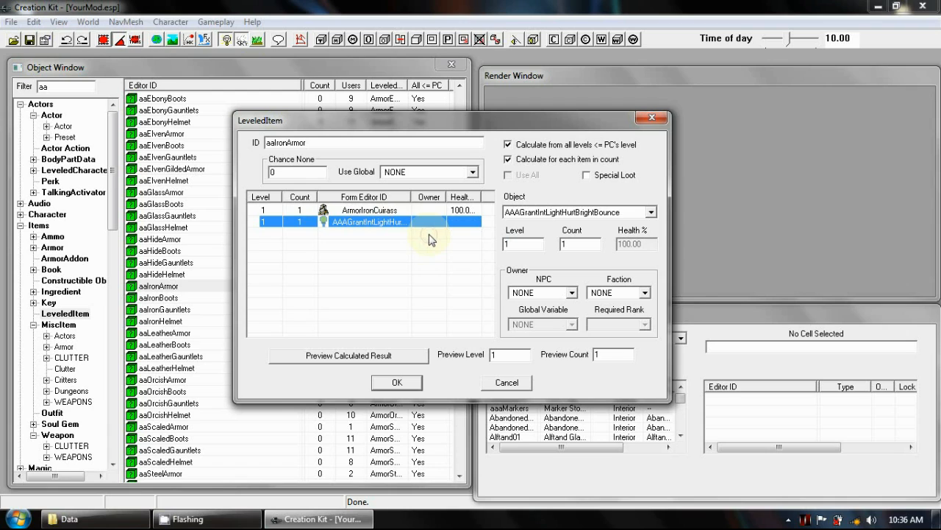
{"action": "left_click", "coordinate": [546, 214]}
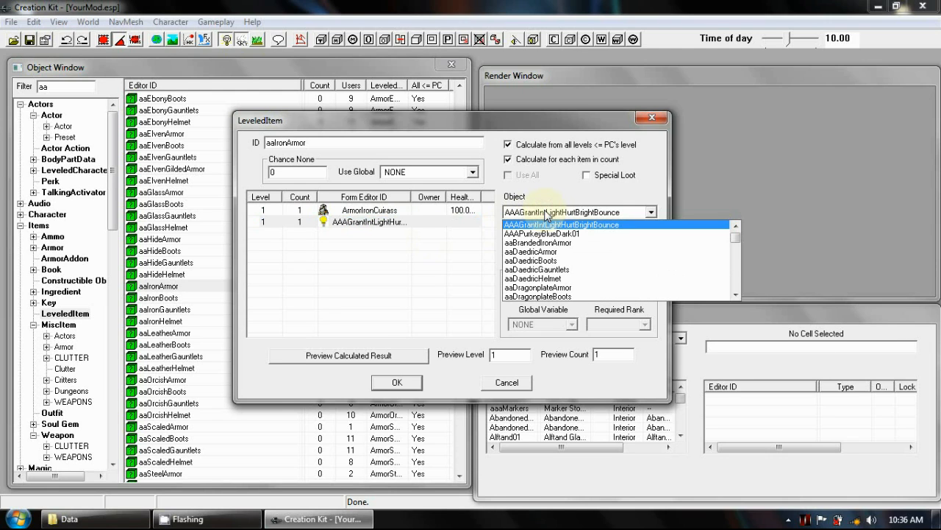
{"action": "type", "text": "yo"}
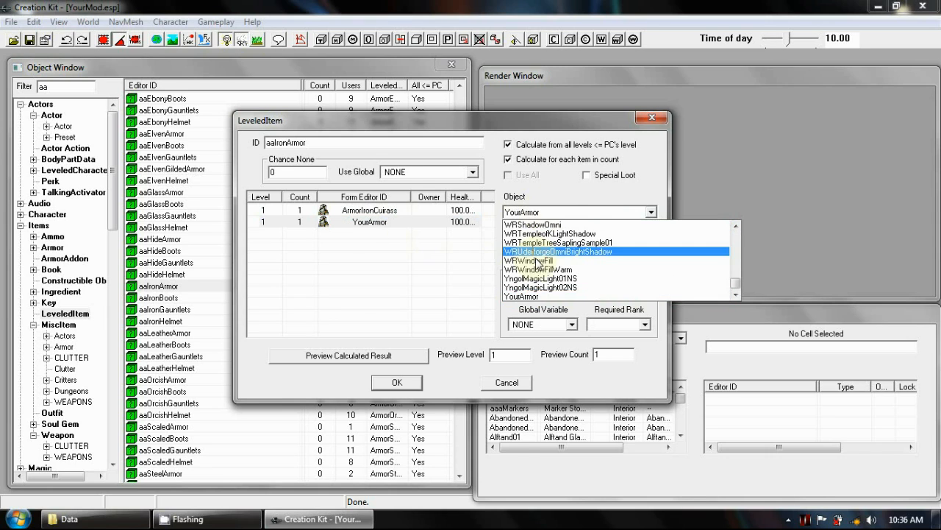
{"action": "left_click", "coordinate": [530, 296]}
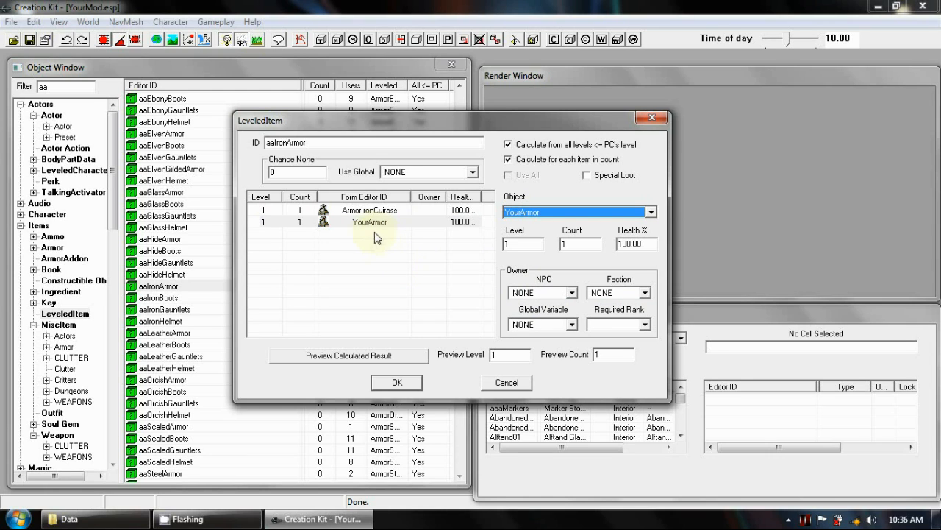
{"action": "left_click", "coordinate": [398, 384]}
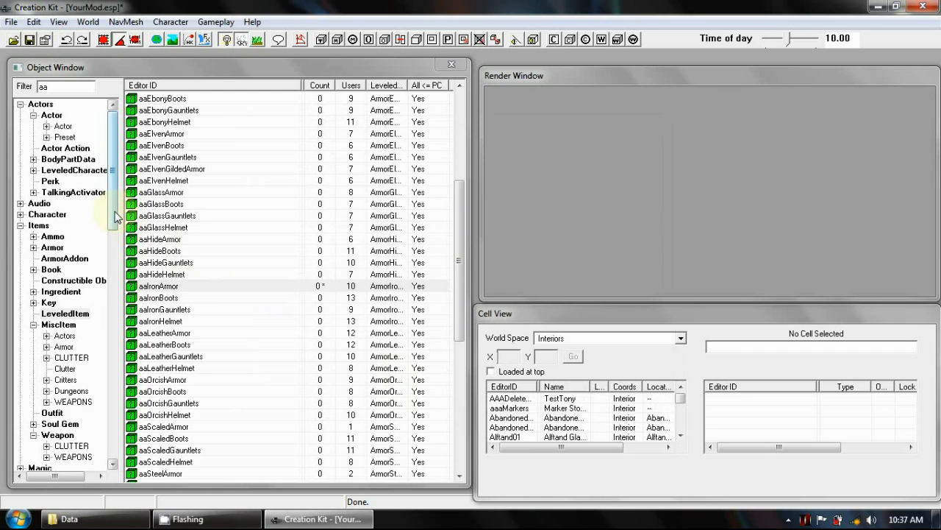
Step: Filter the leveled items by "bandit" and open the LItemBanditHeavyCuirass list
{"action": "left_click", "coordinate": [169, 292]}
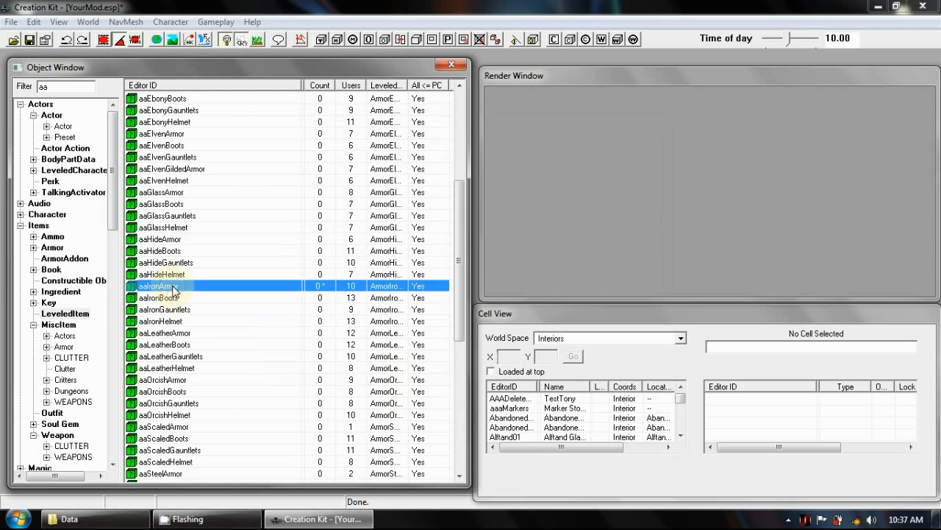
{"action": "scroll", "coordinate": [159, 213], "scroll_direction": "up", "scroll_amount": 3}
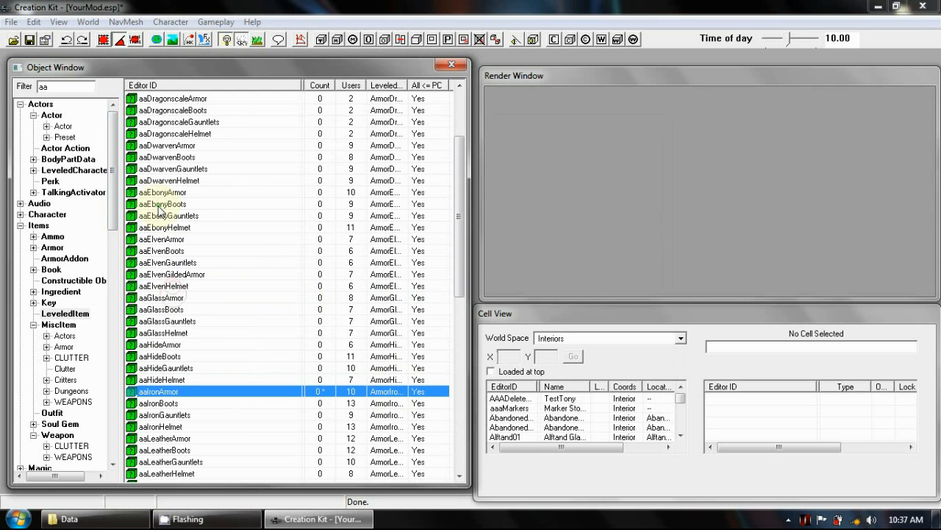
{"action": "left_click", "coordinate": [61, 87]}
{"action": "double_click", "coordinate": [60, 86]}
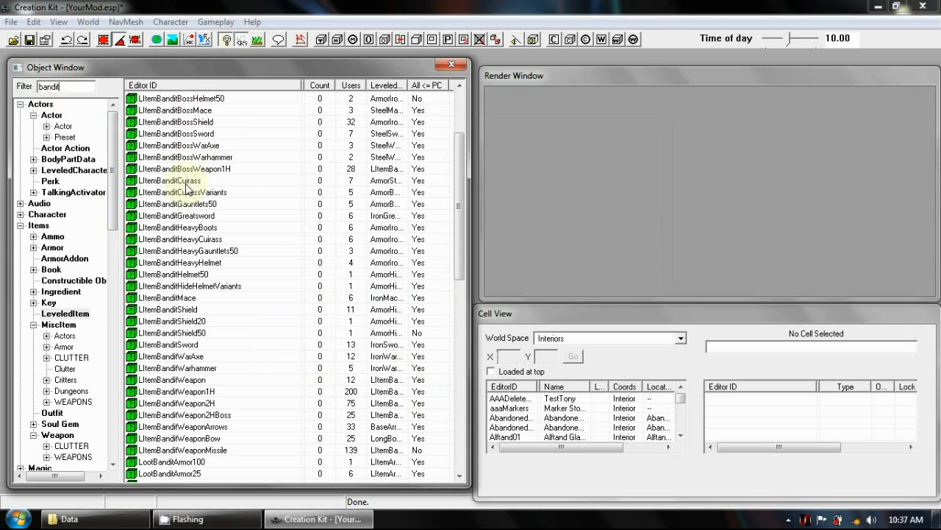
{"action": "left_click", "coordinate": [197, 242]}
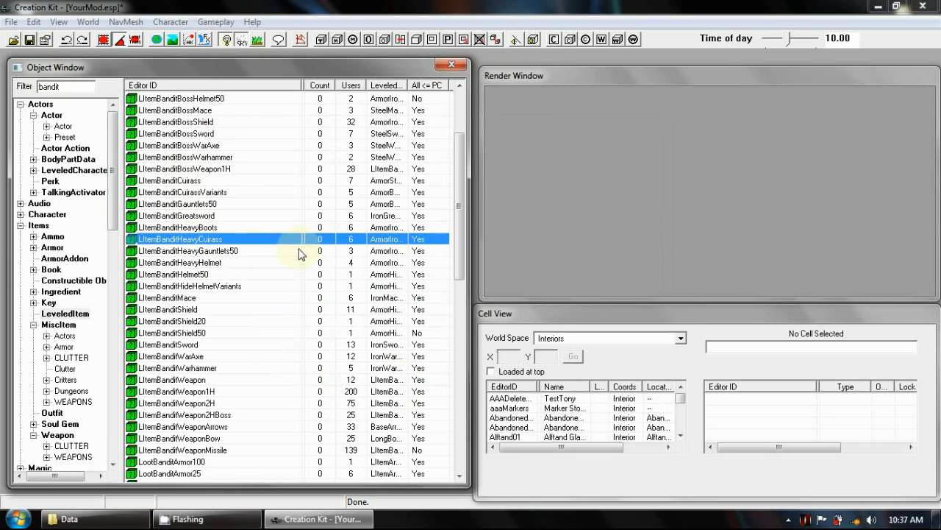
{"action": "double_click", "coordinate": [239, 245]}
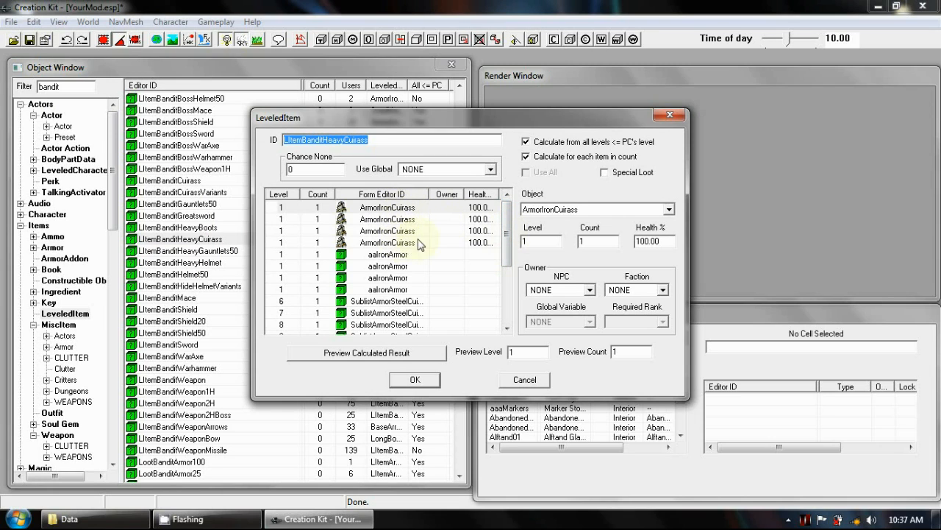
Step: Examine how the bandit heavy cuirass list combines its ArmorIronCuirass entries with the aaIronArmor sublists and higher-level entries
{"action": "left_click", "coordinate": [403, 255]}
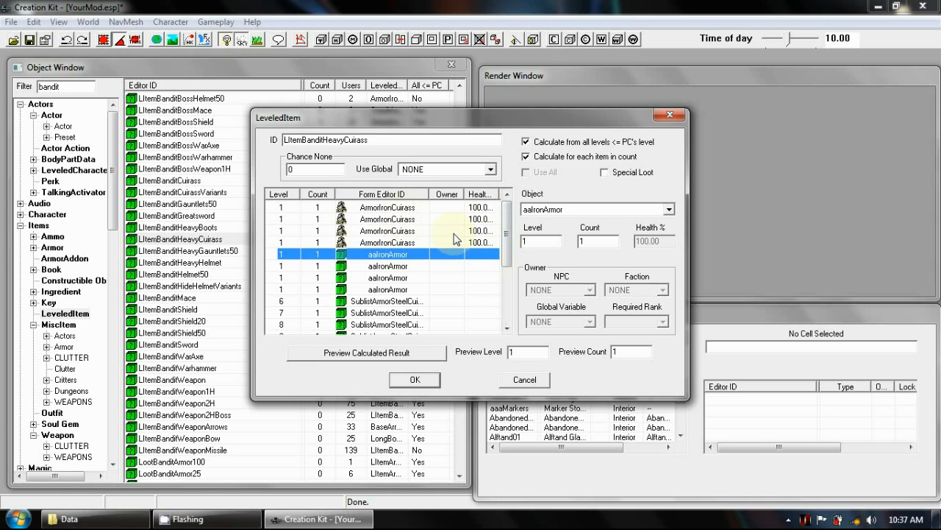
{"action": "left_click", "coordinate": [456, 242]}
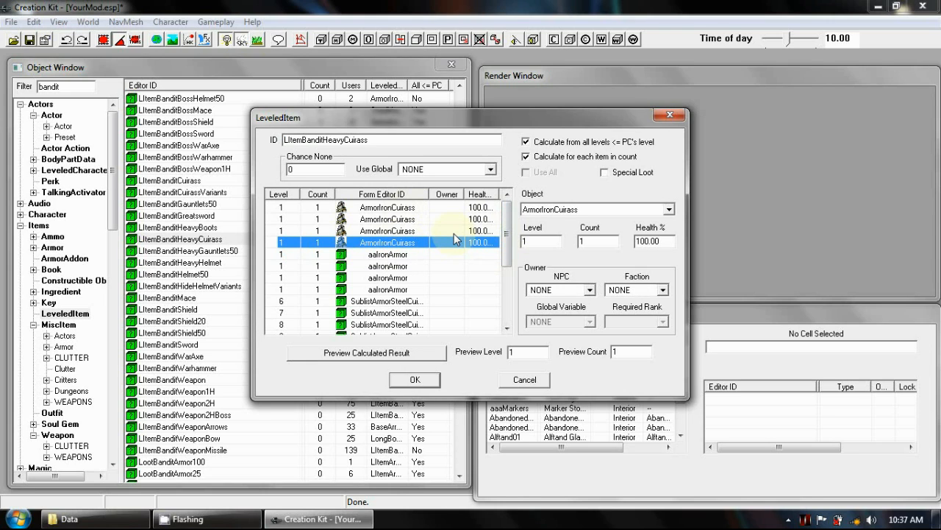
{"action": "key", "text": "Up"}
{"action": "key", "text": "Up"}
{"action": "key", "text": "Up"}
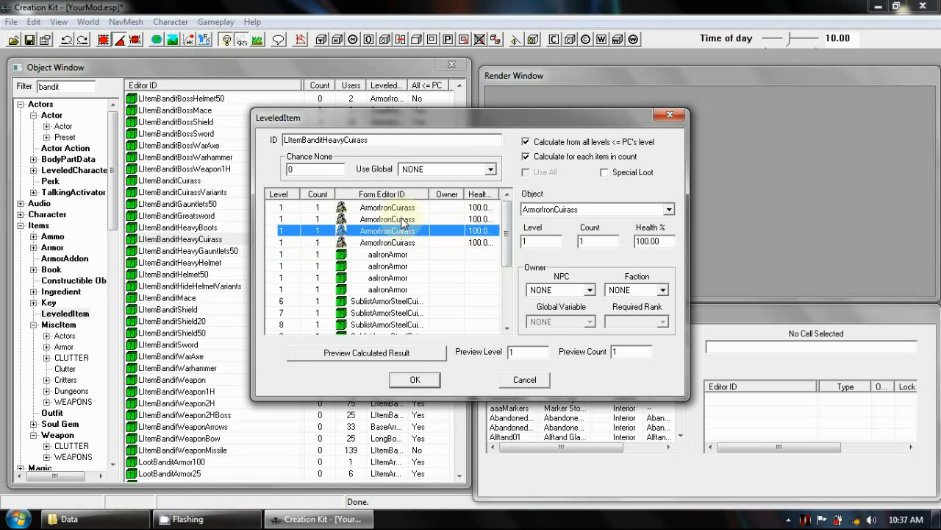
{"action": "left_click", "coordinate": [405, 243]}
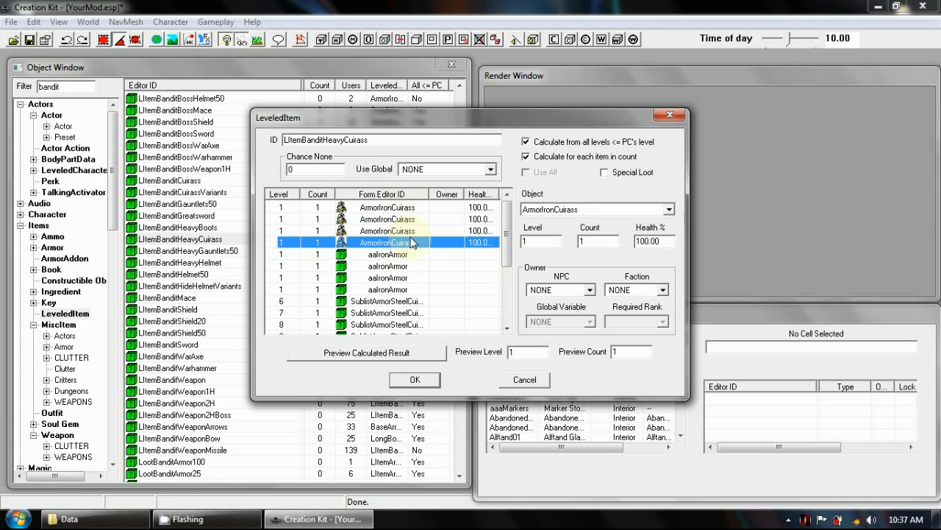
{"action": "left_click", "coordinate": [390, 255]}
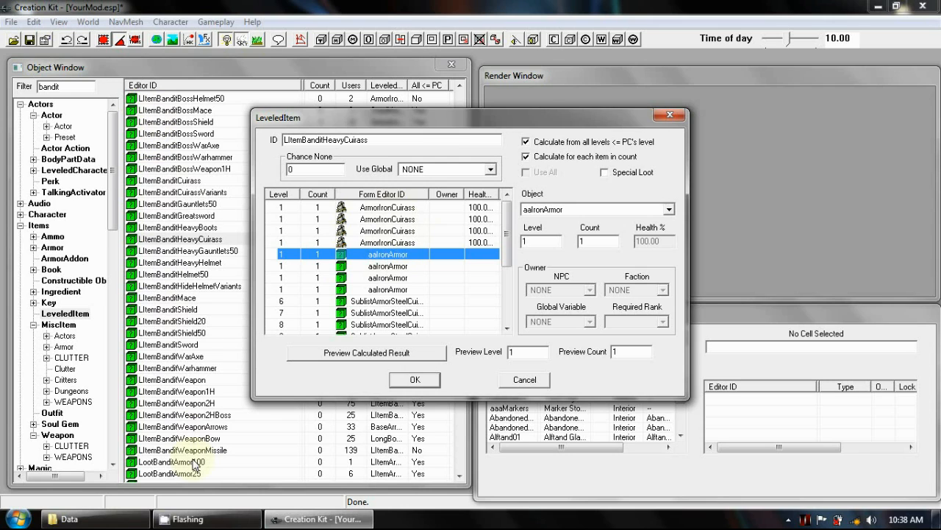
{"action": "left_click_drag", "start_coordinate": [506, 234], "coordinate": [508, 295]}
{"action": "left_click", "coordinate": [413, 266]}
{"action": "scroll", "coordinate": [414, 269], "scroll_direction": "down", "scroll_amount": 1}
{"action": "scroll", "coordinate": [408, 268], "scroll_direction": "up", "scroll_amount": 3}
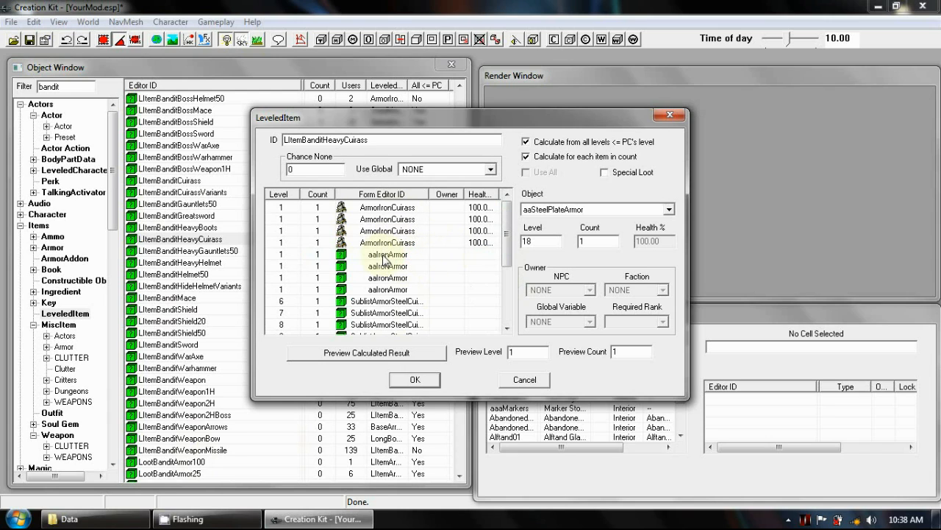
{"action": "left_click", "coordinate": [384, 255]}
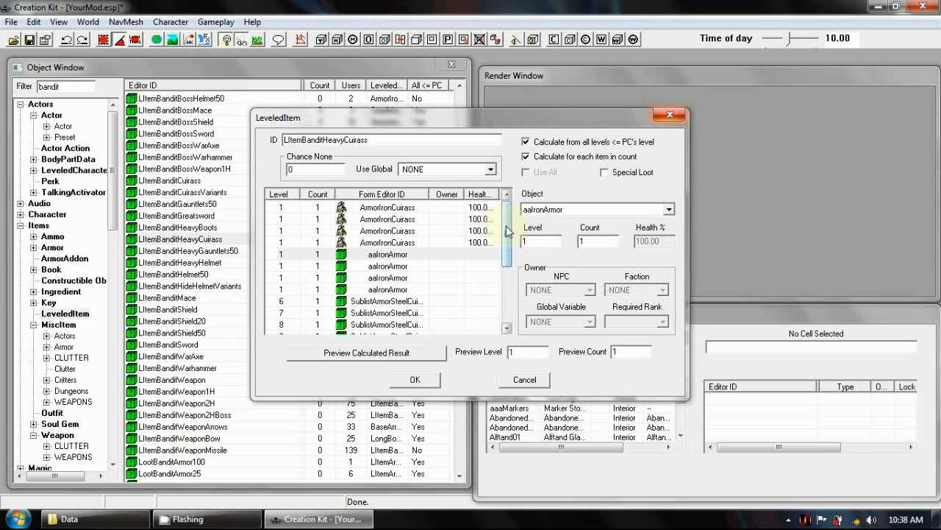
{"action": "left_click", "coordinate": [506, 231]}
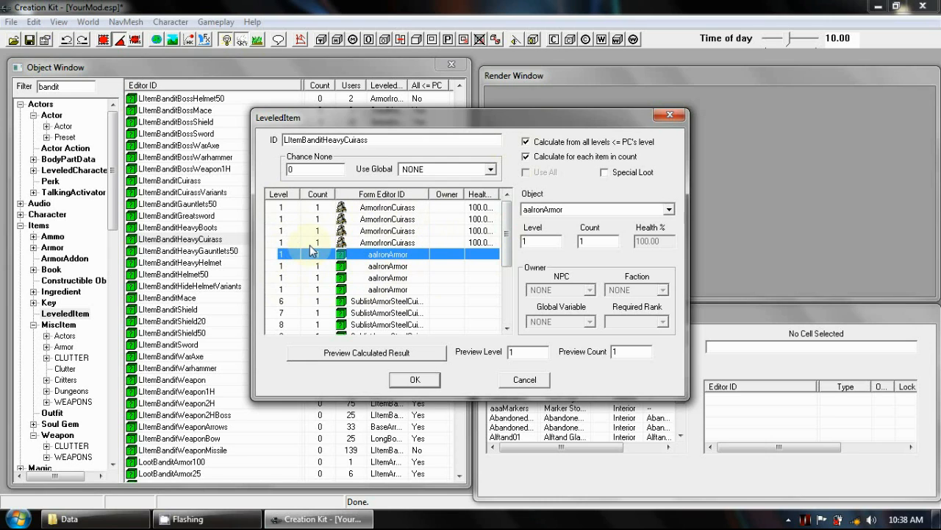
Step: Preview the calculated result of the bandit heavy cuirass list at preview level 1 repeatedly
{"action": "left_click", "coordinate": [518, 353]}
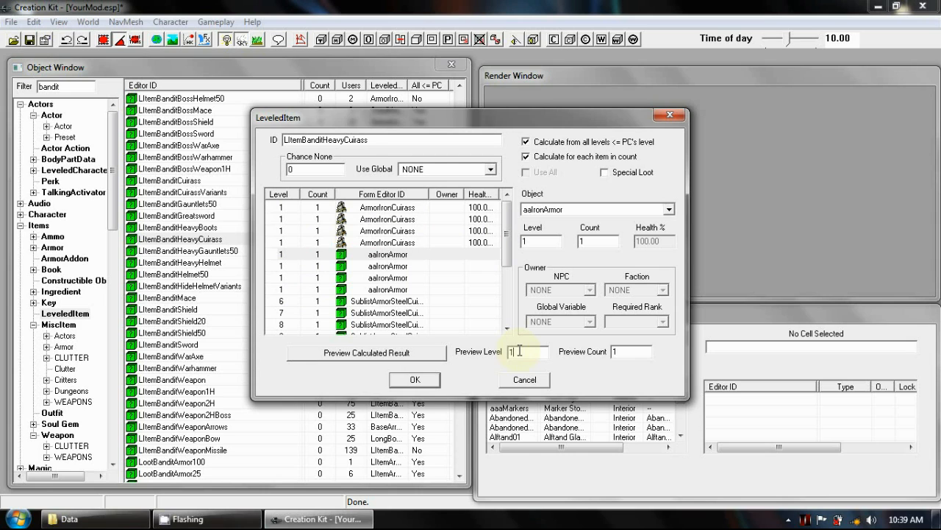
{"action": "left_click", "coordinate": [346, 356]}
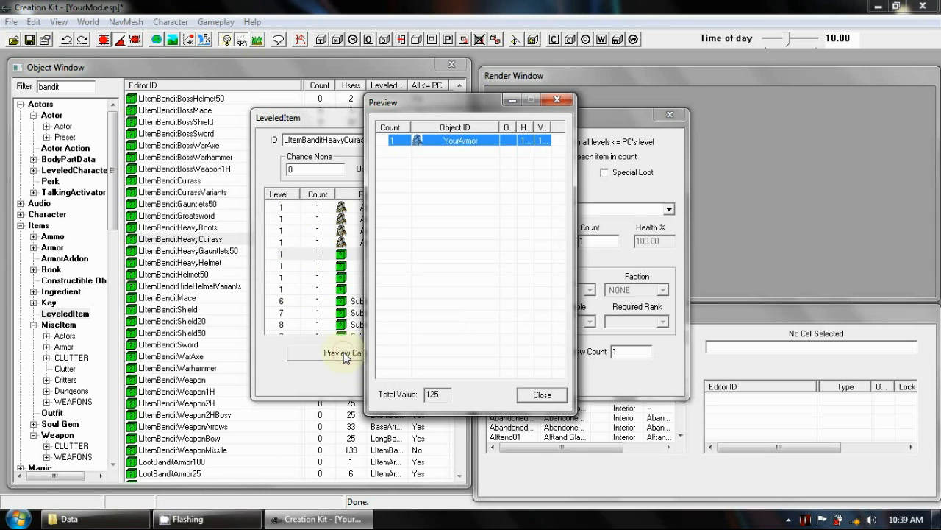
{"action": "left_click", "coordinate": [474, 140]}
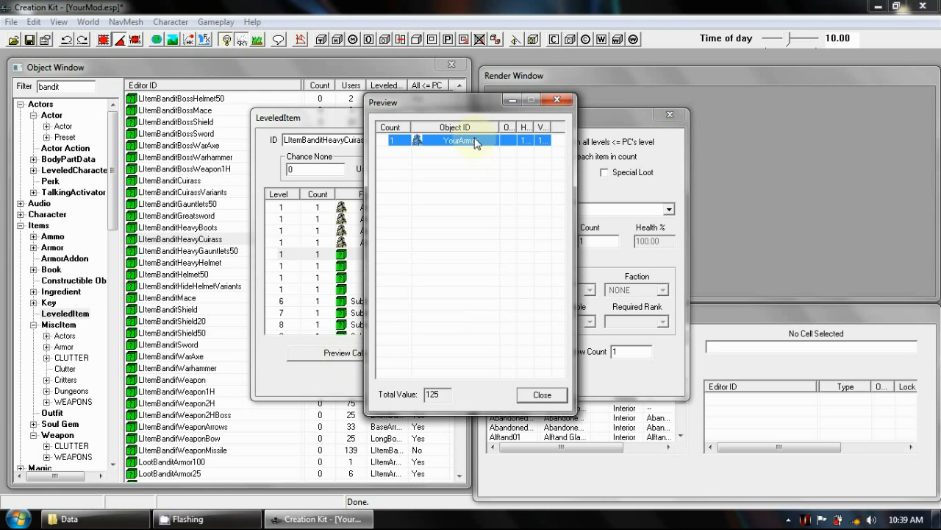
{"action": "left_click", "coordinate": [324, 354]}
{"action": "left_click", "coordinate": [324, 354]}
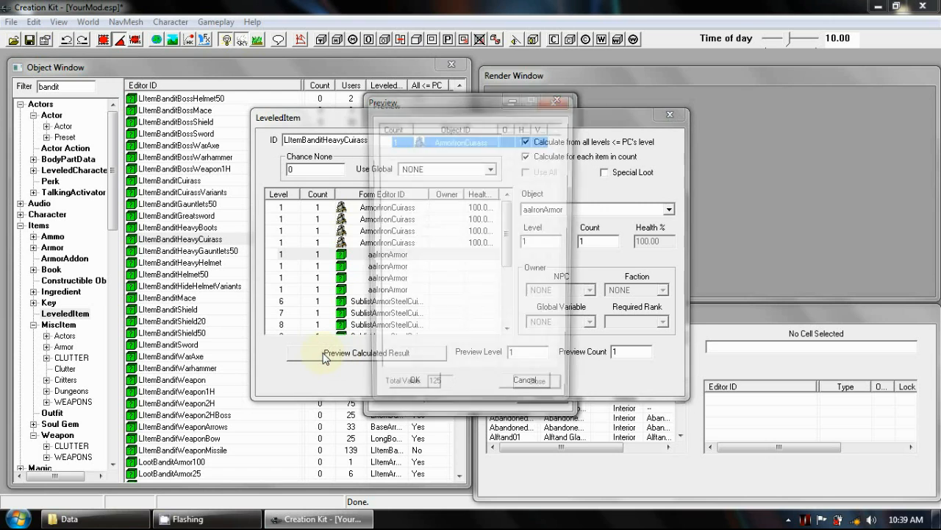
Step: Recalculate the preview of the bandit heavy cuirass list several more times, and close the preview
{"action": "left_click", "coordinate": [323, 353]}
{"action": "left_click", "coordinate": [324, 353]}
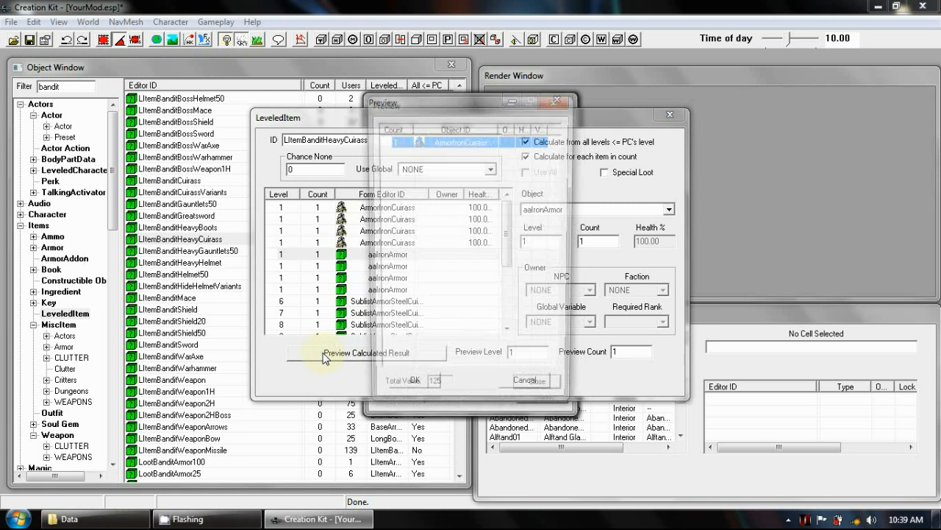
{"action": "left_click", "coordinate": [323, 354]}
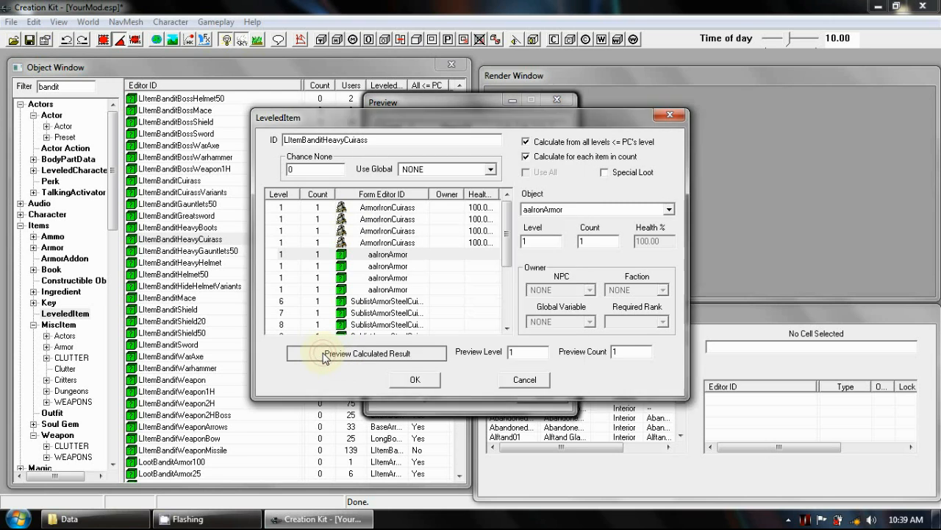
{"action": "left_click", "coordinate": [324, 354]}
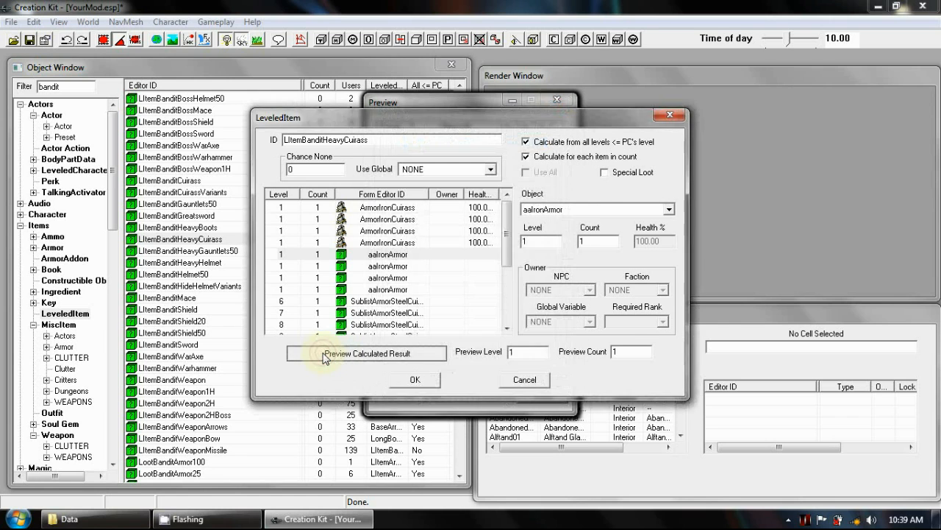
{"action": "left_click", "coordinate": [324, 354]}
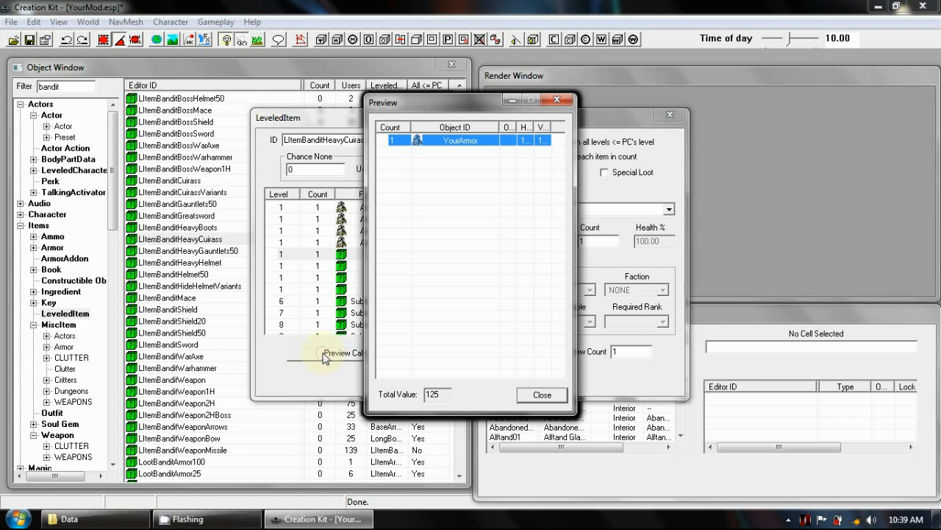
{"action": "left_click", "coordinate": [557, 100]}
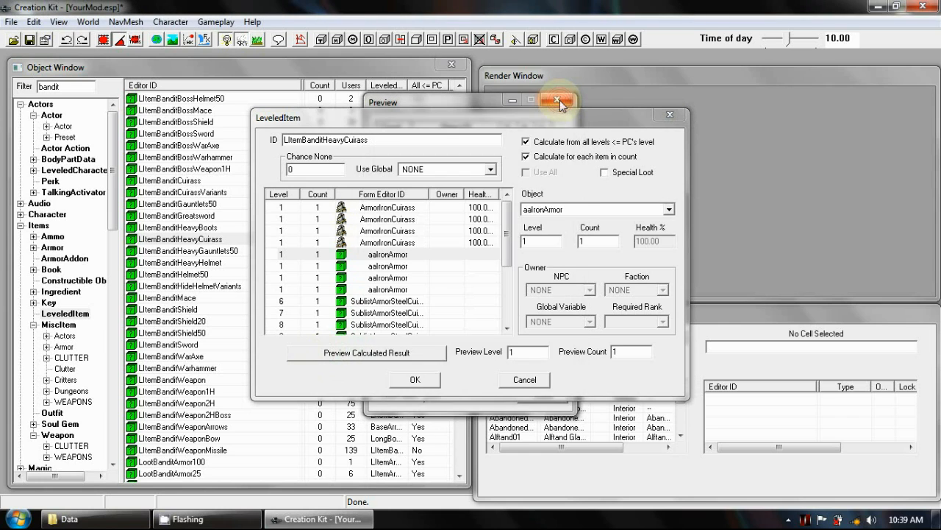
Step: Examine the four level 1 ArmorIronCuirass entries in the bandit heavy cuirass list
{"action": "left_click", "coordinate": [394, 218]}
{"action": "left_click", "coordinate": [395, 208]}
{"action": "left_click", "coordinate": [398, 220]}
{"action": "left_click", "coordinate": [402, 231]}
{"action": "left_click", "coordinate": [403, 242]}
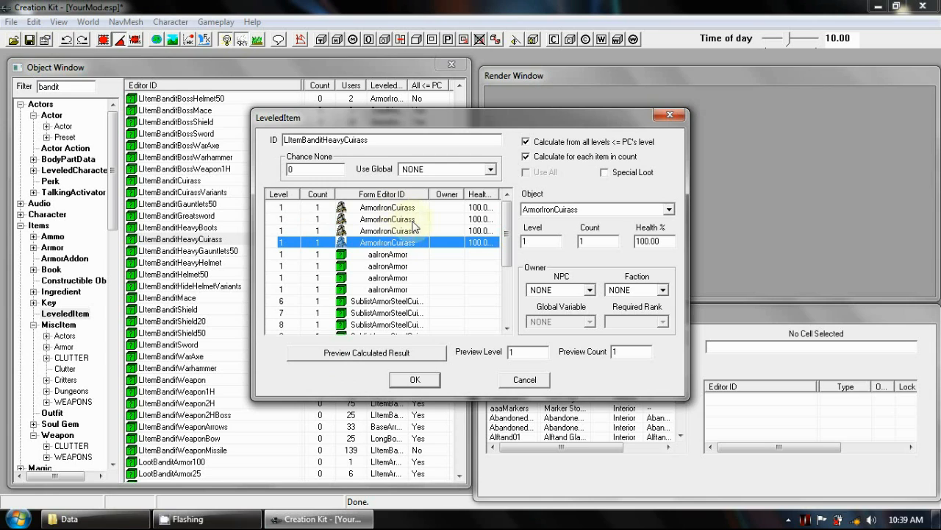
Step: Open the aaIronArmor sublist from the bandit heavy cuirass list and place its window beside the parent list for comparison
{"action": "left_click", "coordinate": [395, 255]}
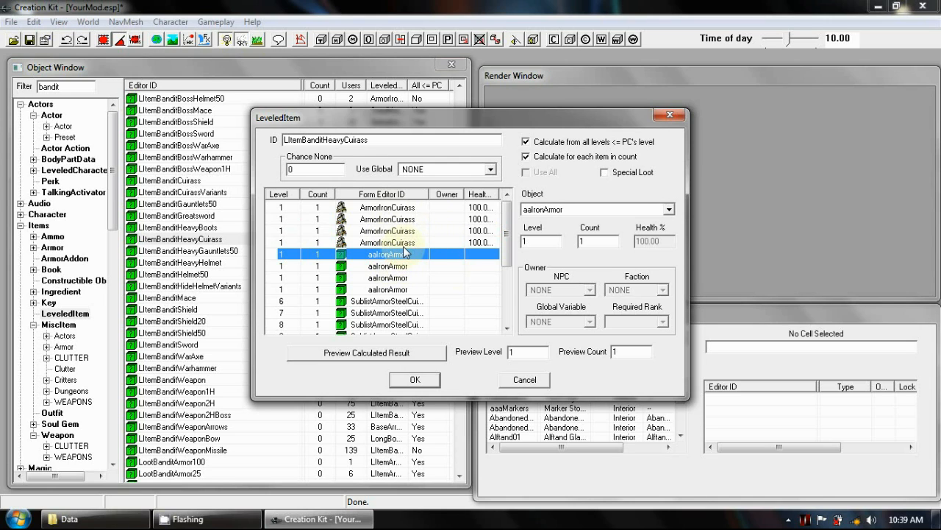
{"action": "double_click", "coordinate": [403, 252]}
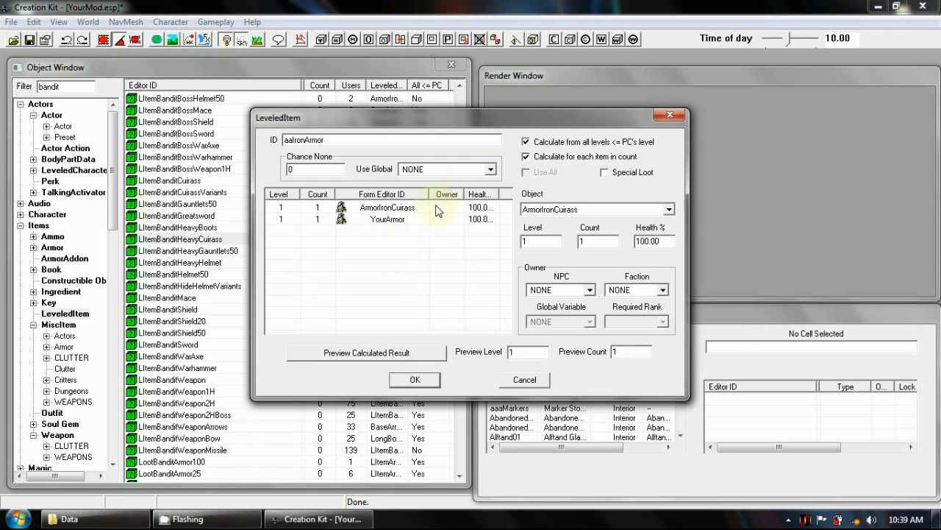
{"action": "left_click_drag", "start_coordinate": [468, 116], "coordinate": [521, 120]}
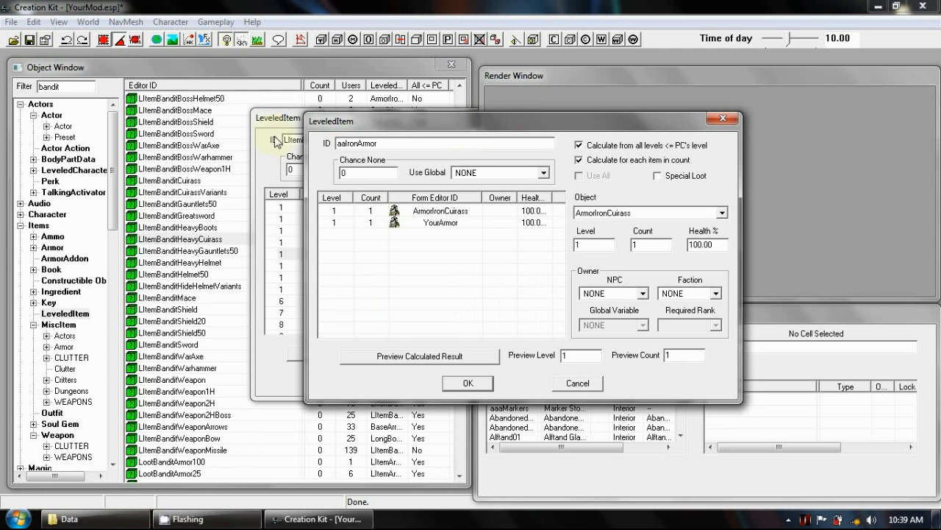
{"action": "left_click", "coordinate": [276, 141]}
{"action": "left_click", "coordinate": [671, 134]}
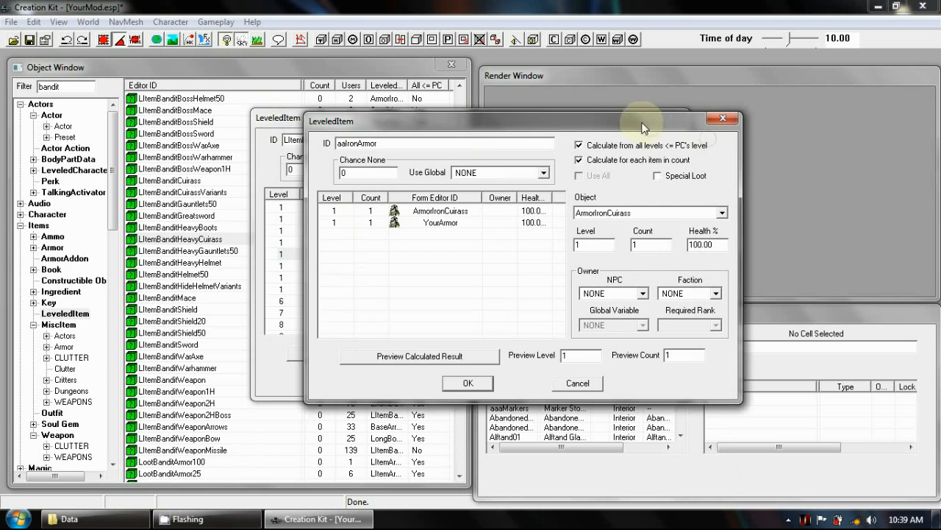
{"action": "left_click_drag", "start_coordinate": [642, 128], "coordinate": [623, 118]}
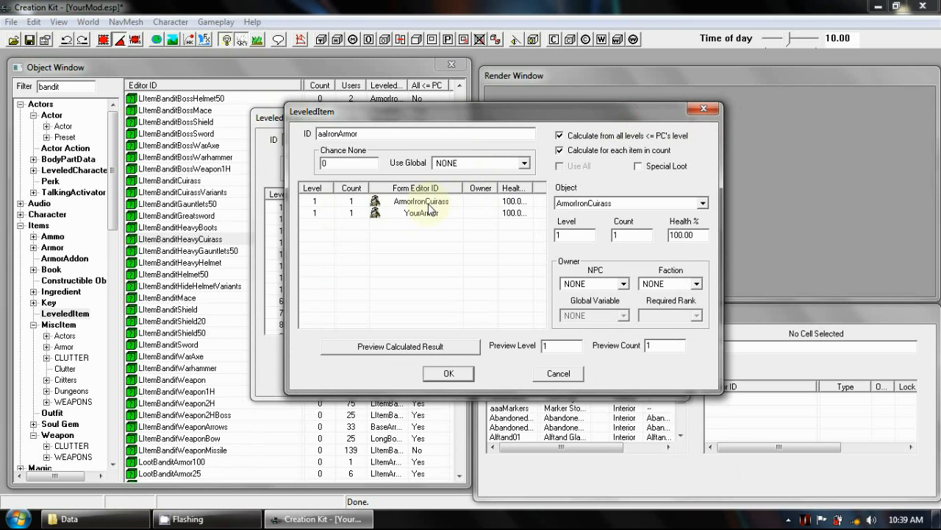
{"action": "left_click_drag", "start_coordinate": [441, 114], "coordinate": [553, 111]}
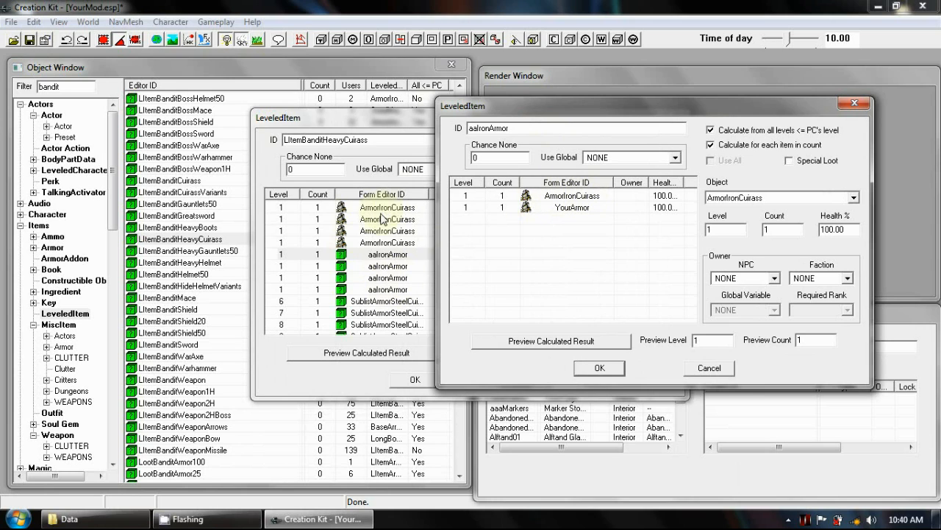
Step: Delete the YourArmor and ArmorIronCuirass entries from the aaIronArmor list, and accept the change
{"action": "left_click", "coordinate": [572, 210]}
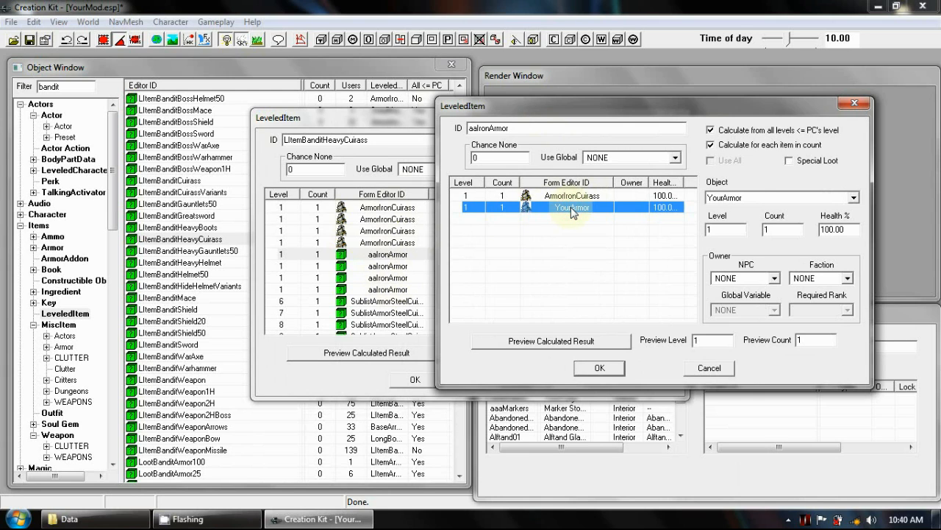
{"action": "key", "text": "Delete"}
{"action": "left_click", "coordinate": [585, 196]}
{"action": "key", "text": "Delete"}
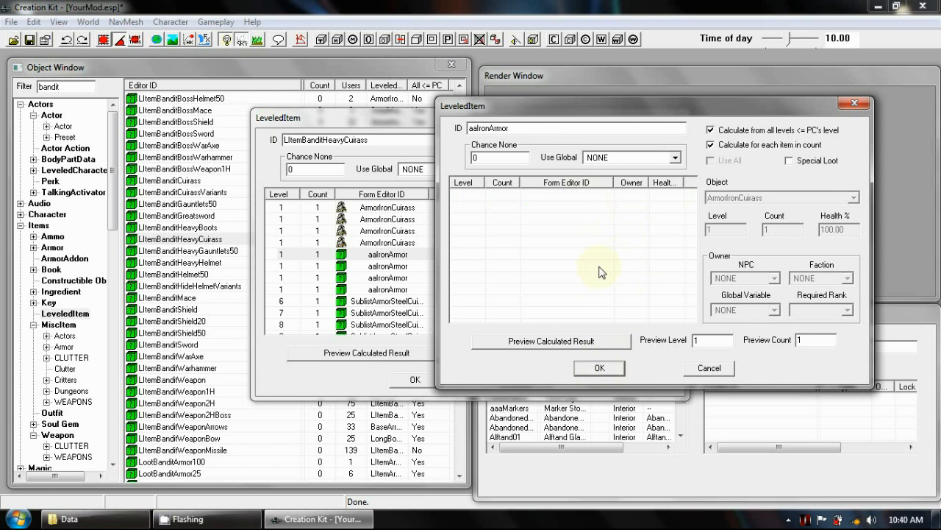
{"action": "left_click", "coordinate": [600, 367]}
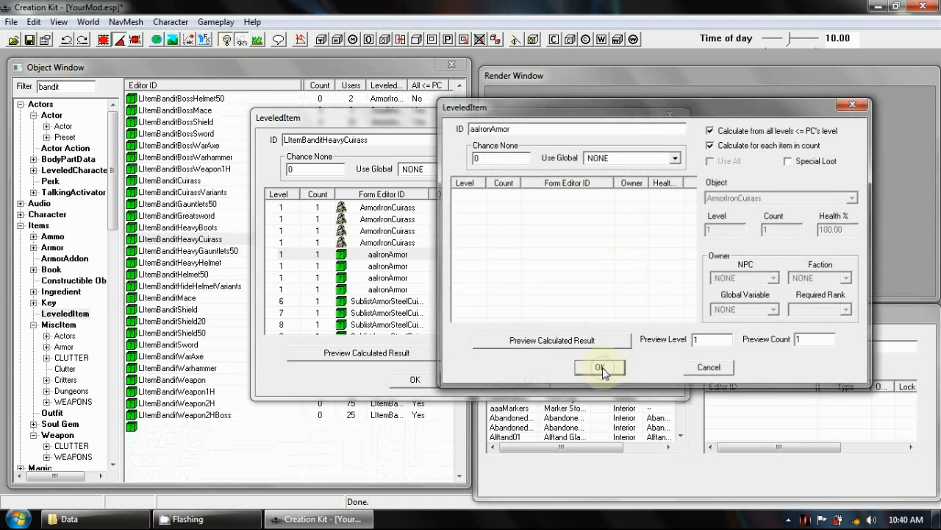
Step: Preview the bandit heavy cuirass list's calculated result with the aaIronArmor sublist emptied, and close the preview
{"action": "left_click", "coordinate": [336, 358]}
{"action": "key", "text": "Escape"}
{"action": "left_click", "coordinate": [336, 358]}
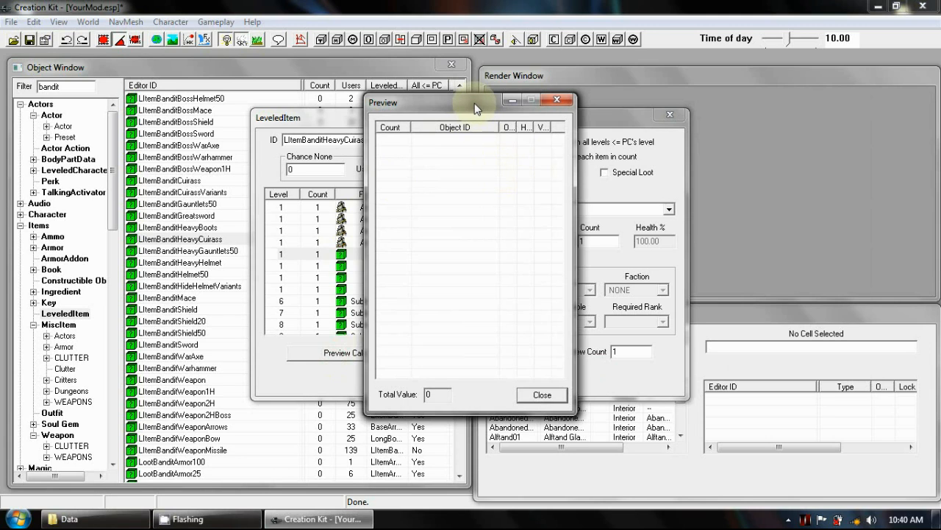
{"action": "left_click", "coordinate": [557, 101]}
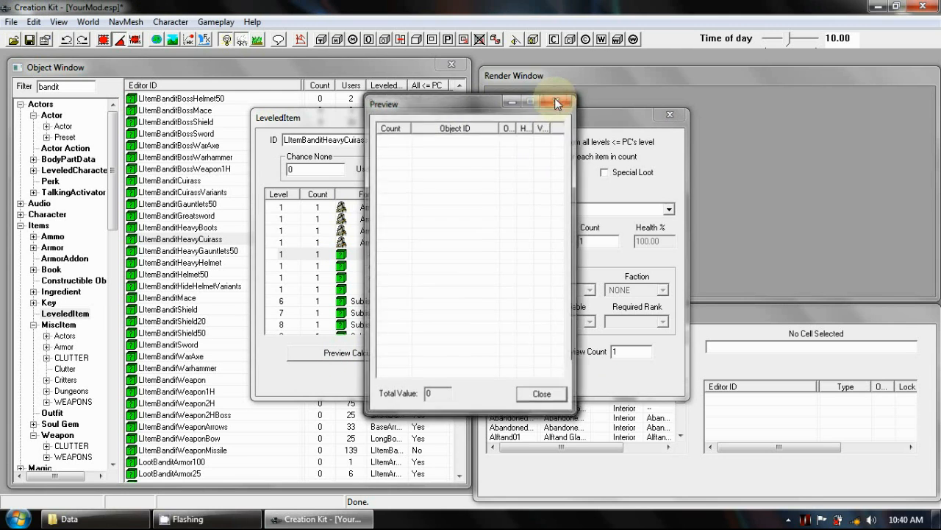
{"action": "left_click", "coordinate": [557, 101]}
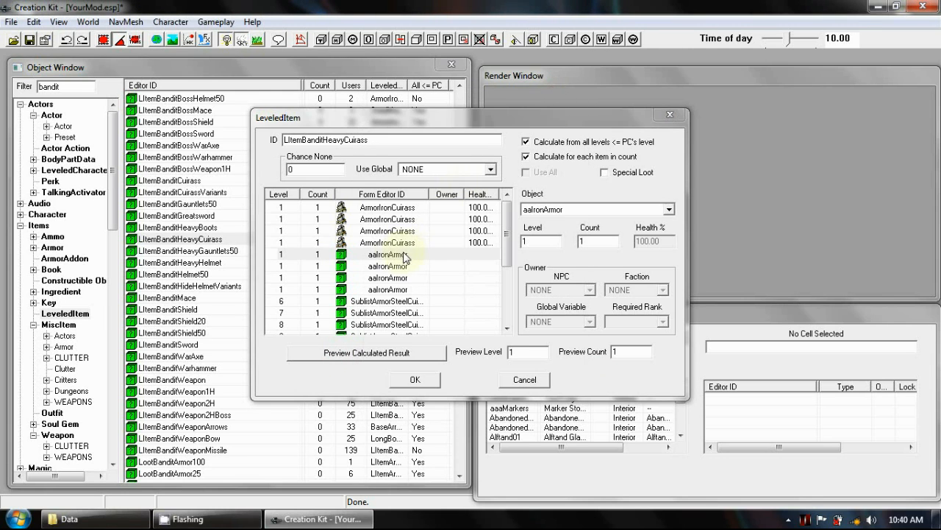
Step: Reopen the aaIronArmor sublist, add a new entry with YourArmor as its object, and accept the change
{"action": "left_click", "coordinate": [391, 256]}
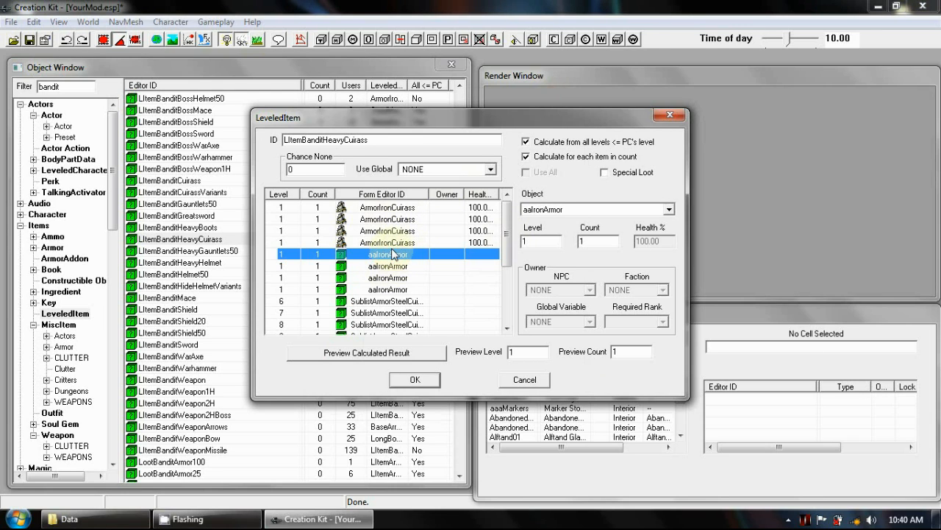
{"action": "double_click", "coordinate": [392, 254]}
{"action": "left_click_drag", "start_coordinate": [415, 115], "coordinate": [575, 139]}
{"action": "right_click", "coordinate": [541, 254]}
{"action": "left_click", "coordinate": [574, 265]}
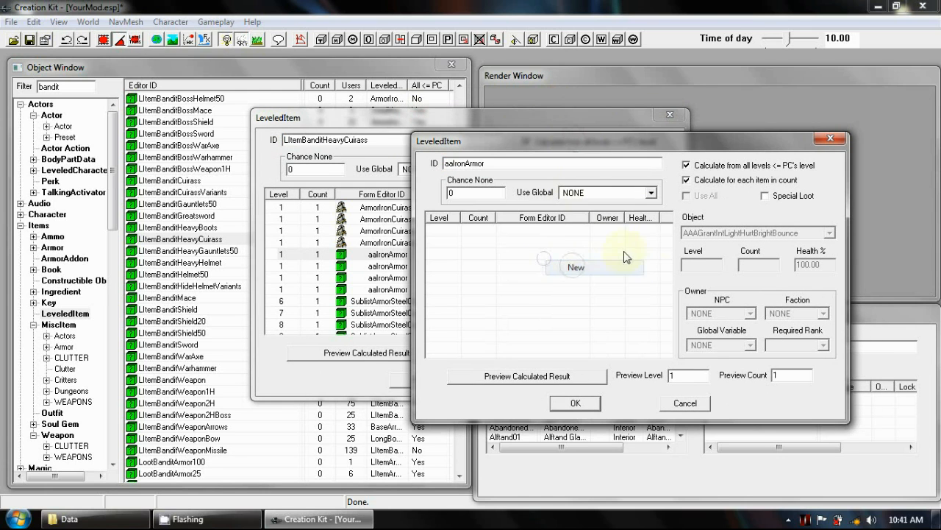
{"action": "left_click", "coordinate": [689, 232]}
{"action": "type", "text": "your"}
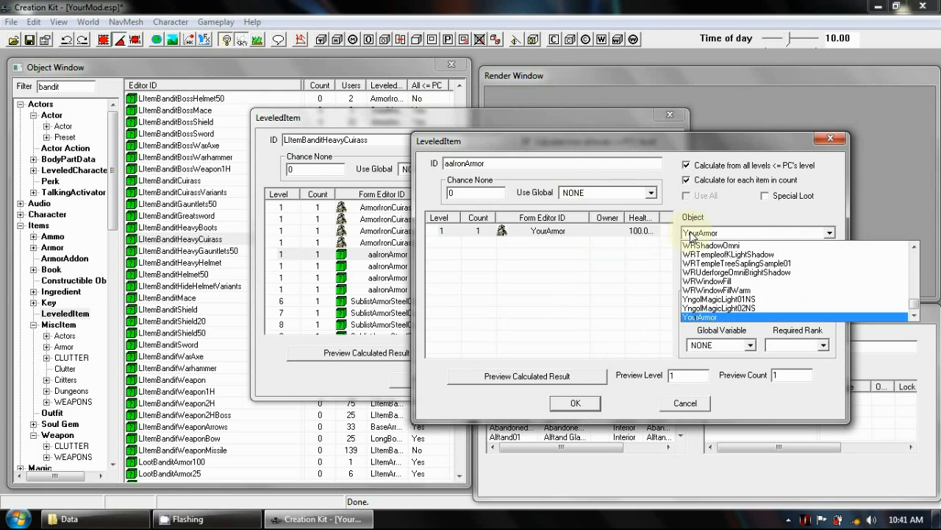
{"action": "left_click", "coordinate": [735, 317]}
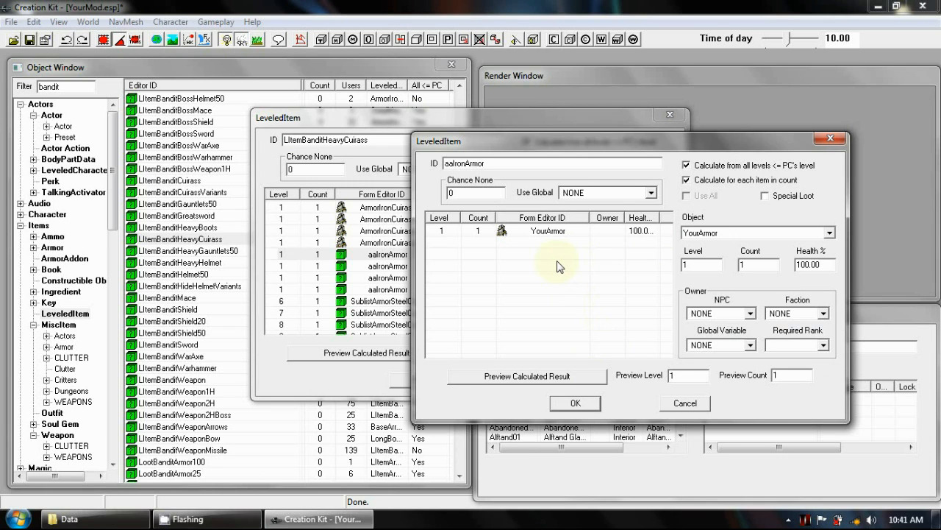
{"action": "left_click", "coordinate": [551, 232]}
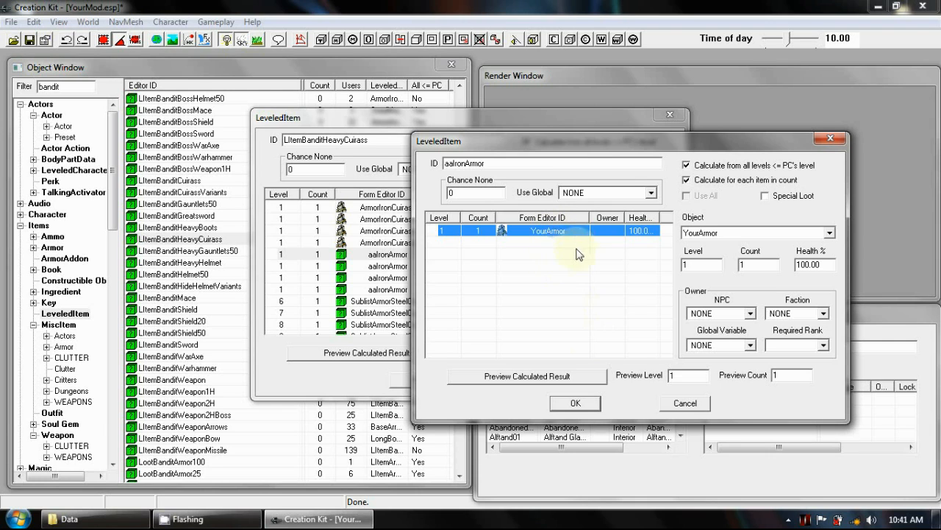
{"action": "left_click", "coordinate": [575, 402]}
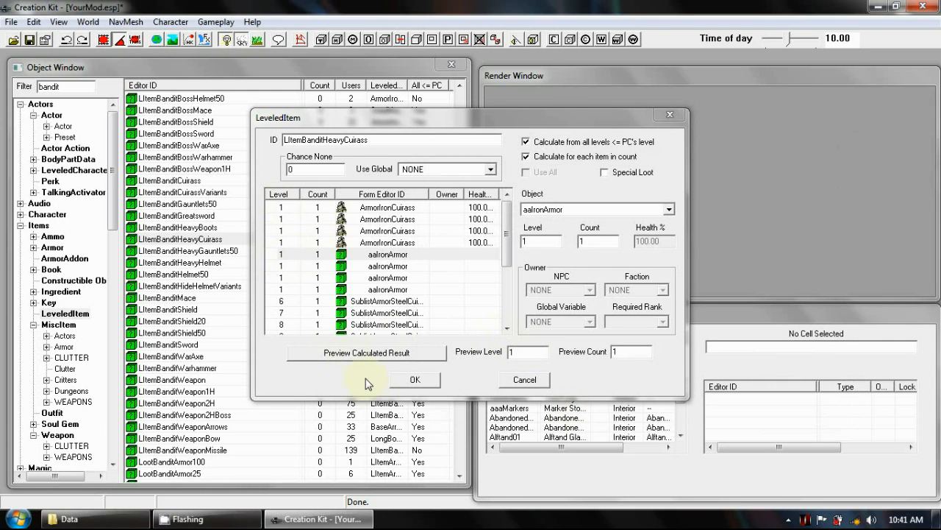
Step: Preview the bandit heavy cuirass list's calculated result several times with only YourArmor in the aaIronArmor sublist
{"action": "left_click", "coordinate": [339, 354]}
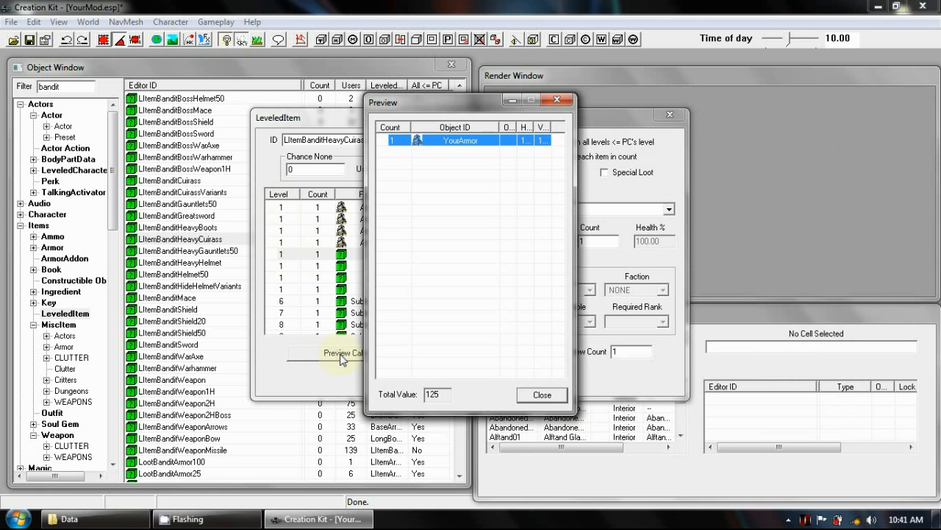
{"action": "left_click", "coordinate": [340, 355]}
{"action": "left_click", "coordinate": [339, 354]}
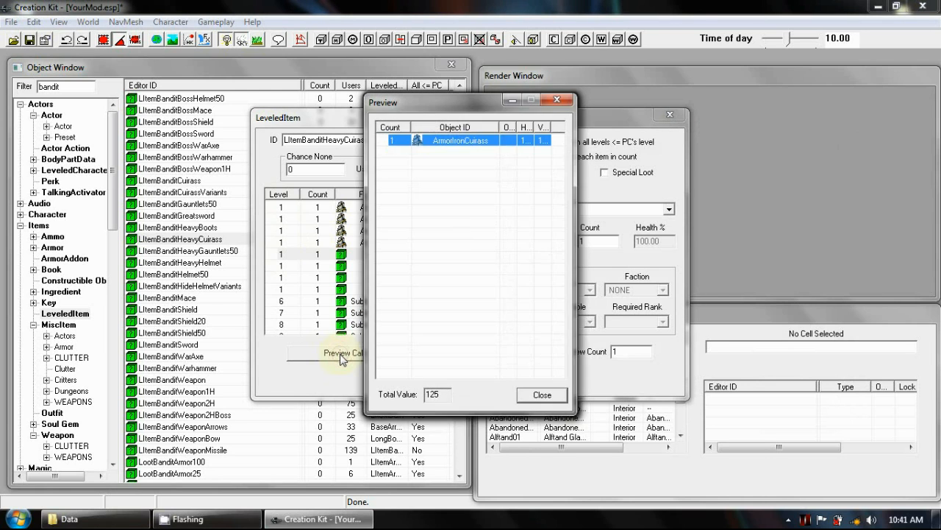
{"action": "left_click", "coordinate": [335, 355]}
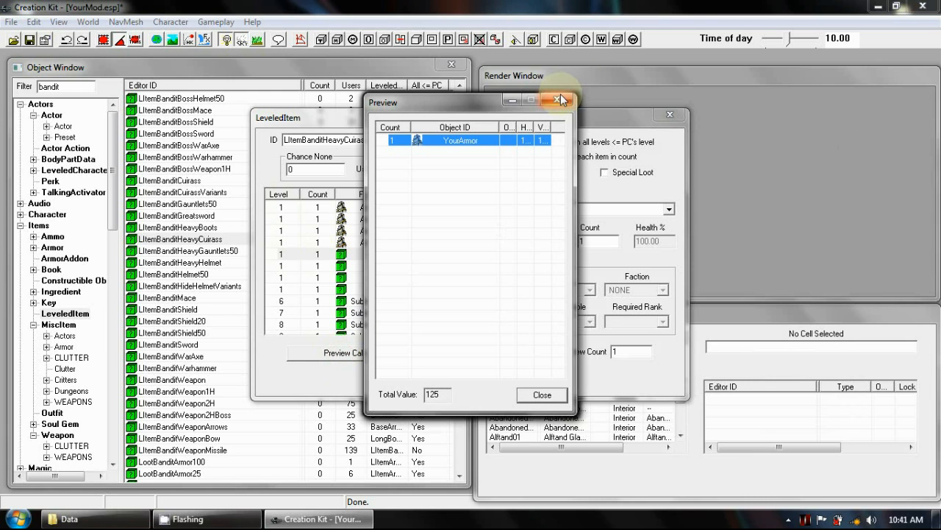
{"action": "left_click", "coordinate": [559, 99]}
Step: Accept the LItemBanditHeavyCuirass list and save the YourMod.esp plugin
{"action": "mouse_move", "coordinate": [517, 115]}
{"action": "left_mouse_down"}
{"action": "mouse_move", "coordinate": [513, 100]}
{"action": "mouse_move", "coordinate": [510, 107]}
{"action": "left_mouse_up"}
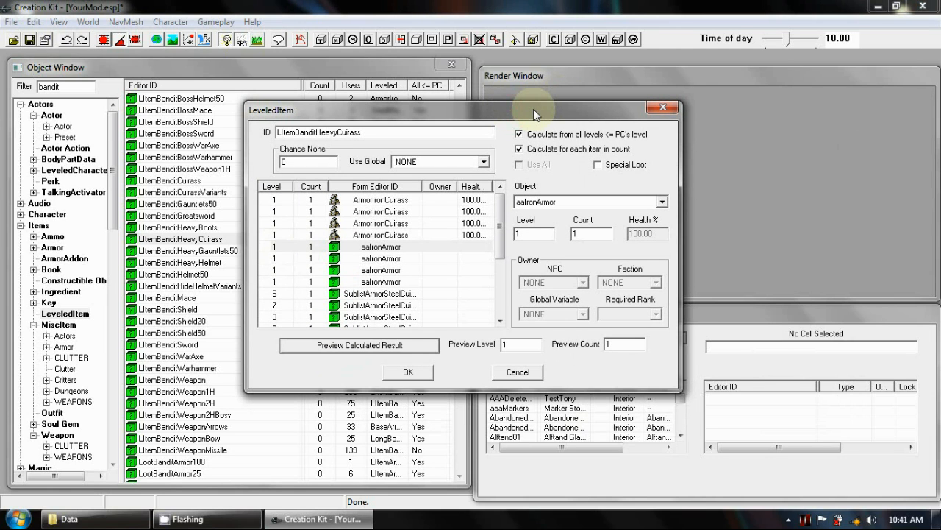
{"action": "left_click", "coordinate": [412, 374]}
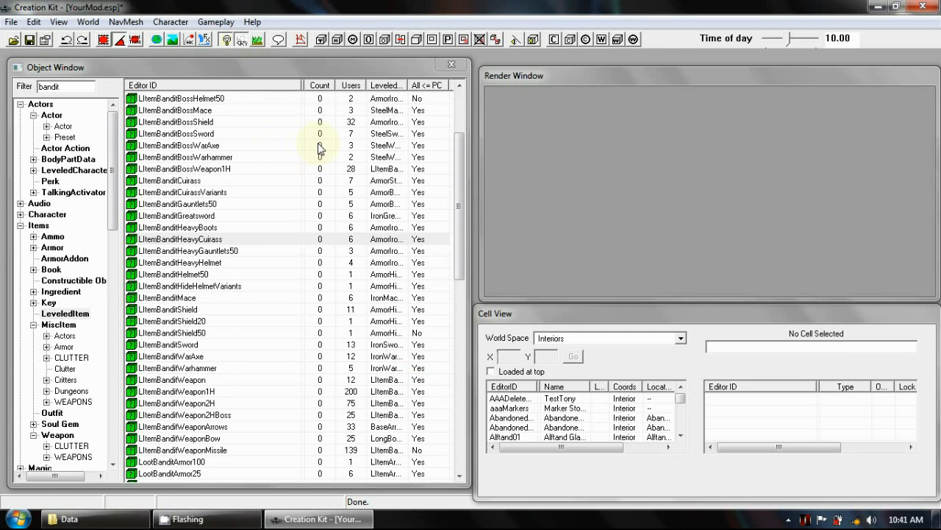
{"action": "left_click_drag", "start_coordinate": [458, 196], "coordinate": [458, 163]}
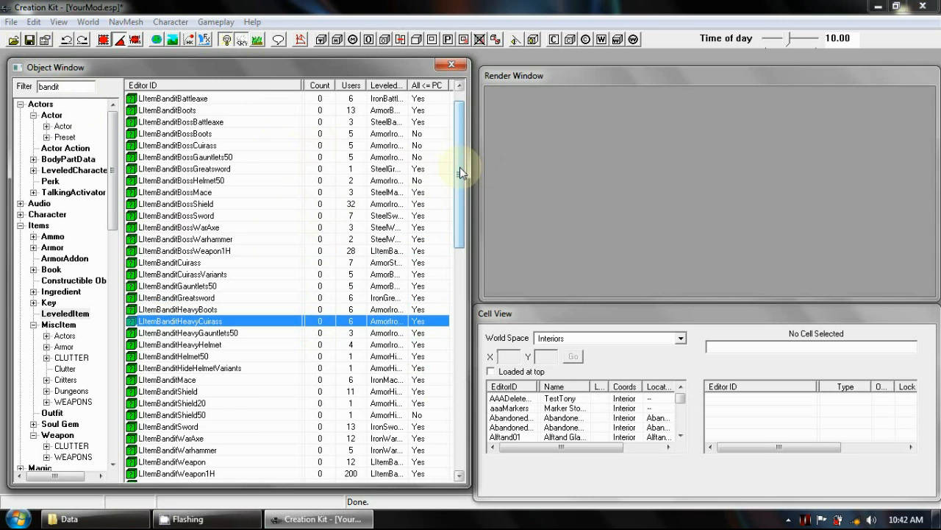
{"action": "left_click", "coordinate": [29, 40]}
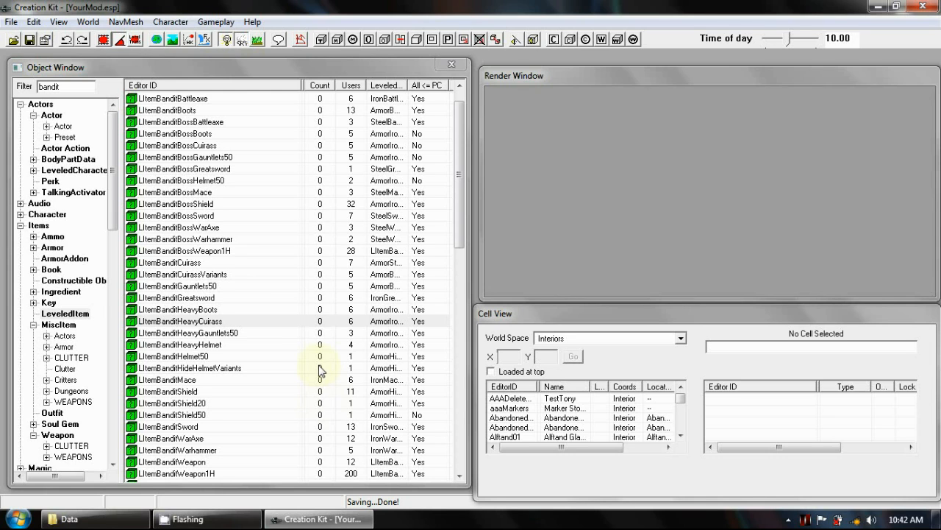
Step: Minimize the Creation Kit, switch to the Data folder in Windows Explorer, and go up to its parent skyrim folder
{"action": "left_click", "coordinate": [308, 518]}
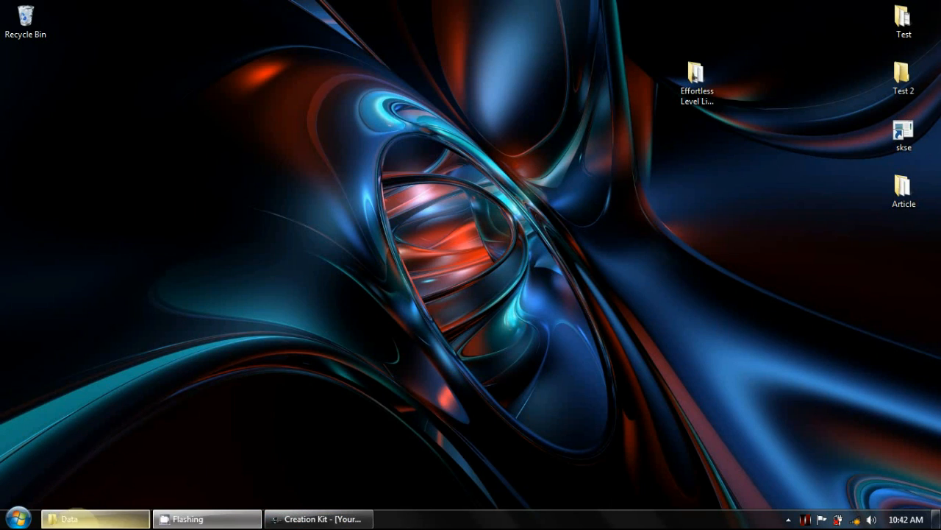
{"action": "left_click", "coordinate": [73, 518]}
{"action": "scroll", "coordinate": [300, 239], "scroll_direction": "up", "scroll_amount": 20}
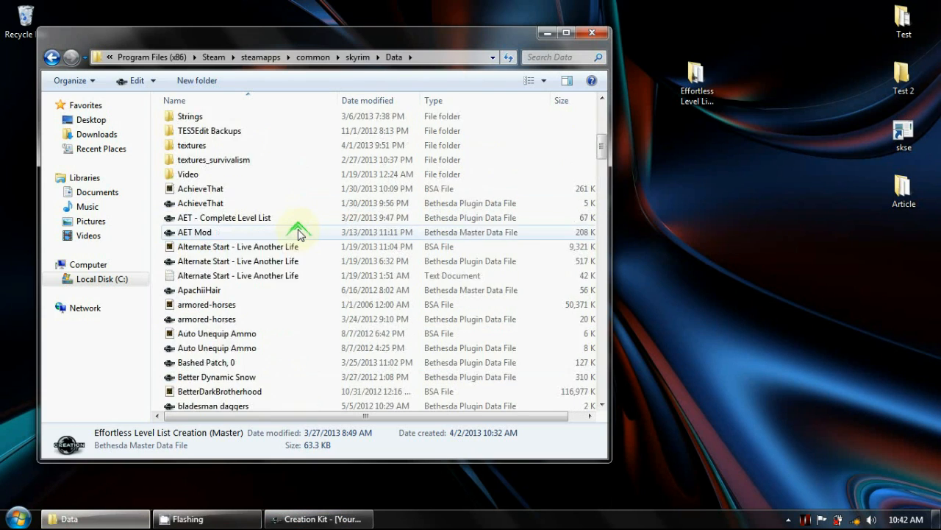
{"action": "scroll", "coordinate": [299, 234], "scroll_direction": "down", "scroll_amount": 1}
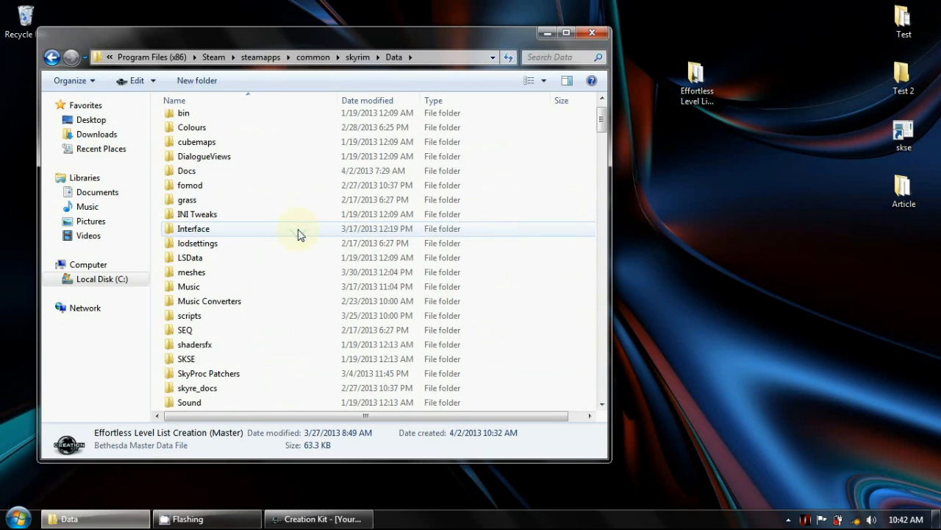
{"action": "scroll", "coordinate": [299, 234], "scroll_direction": "up", "scroll_amount": 1}
{"action": "left_click", "coordinate": [344, 60]}
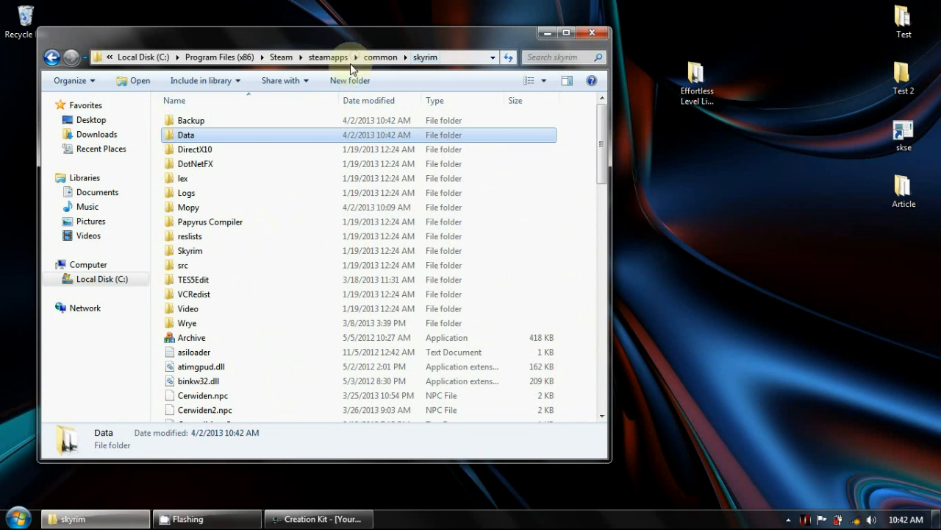
Step: Open the TES5Edit_3_0_29 folder inside the skyrim folder's TES5Edit directory and launch the TES5Edit application
{"action": "left_click", "coordinate": [191, 283]}
{"action": "double_click", "coordinate": [192, 283]}
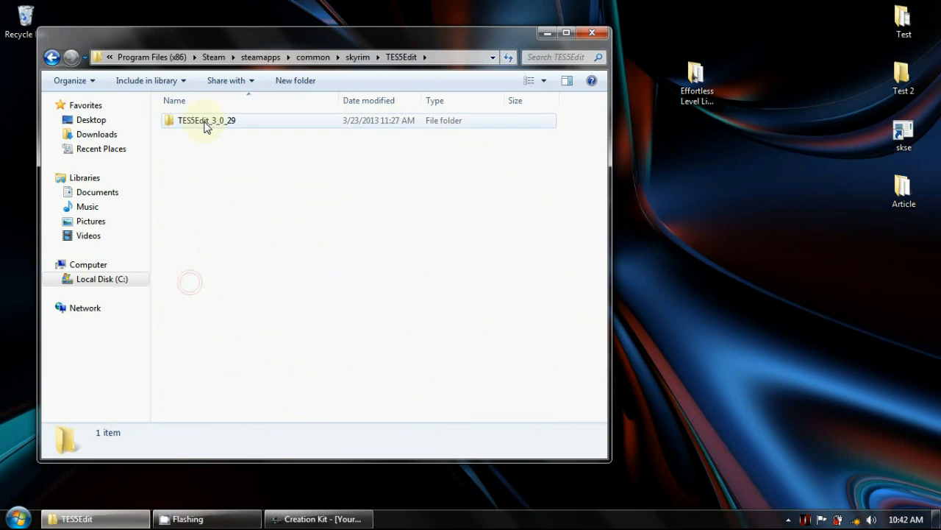
{"action": "double_click", "coordinate": [206, 122]}
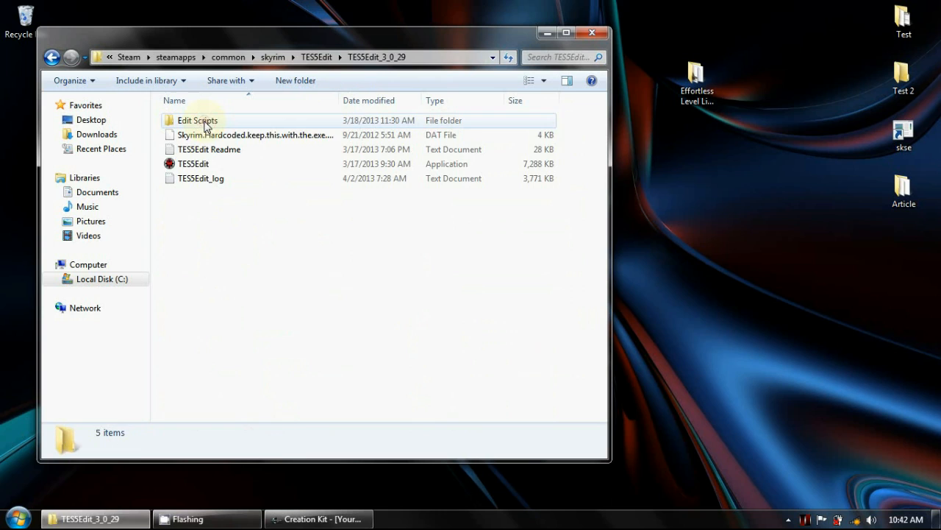
{"action": "double_click", "coordinate": [200, 164]}
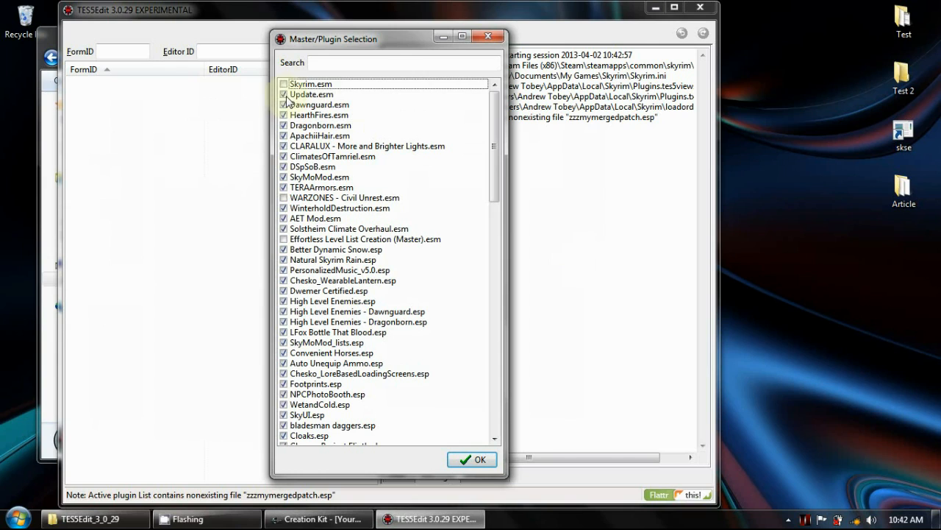
Step: Include Skyrim.esm and Effortless Level List Creation (Master).esm in the plugins to load, keeping Update.esm selected
{"action": "left_click", "coordinate": [283, 85]}
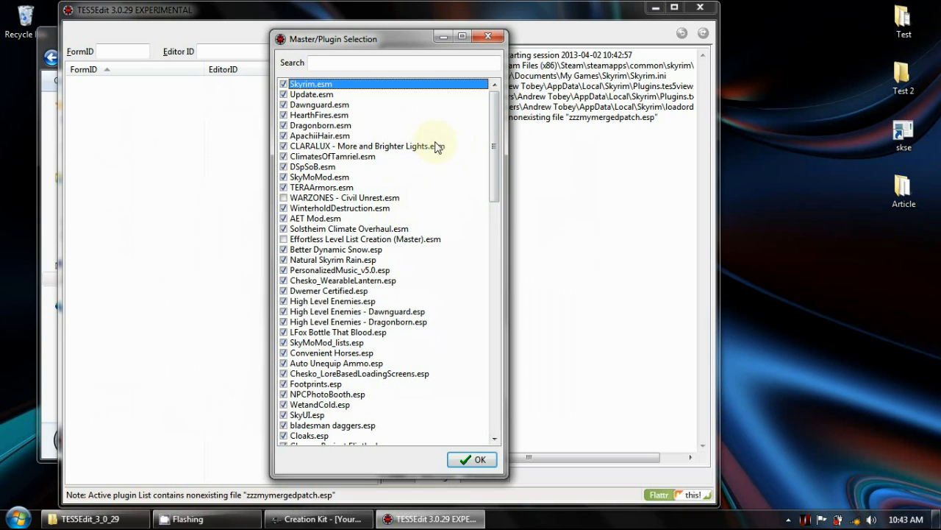
{"action": "left_click", "coordinate": [310, 95]}
{"action": "left_click", "coordinate": [308, 86]}
{"action": "left_click", "coordinate": [306, 94]}
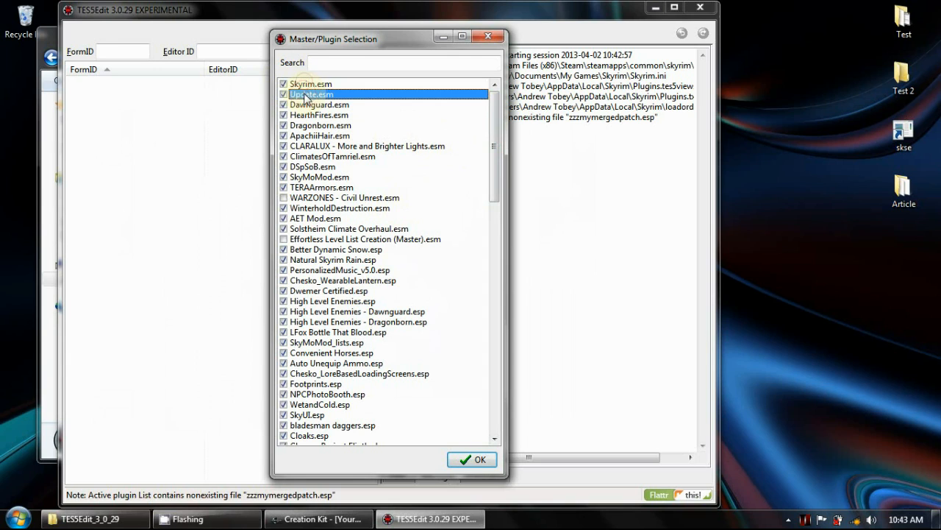
{"action": "left_click", "coordinate": [284, 85]}
{"action": "left_click", "coordinate": [284, 94]}
{"action": "left_click", "coordinate": [304, 86]}
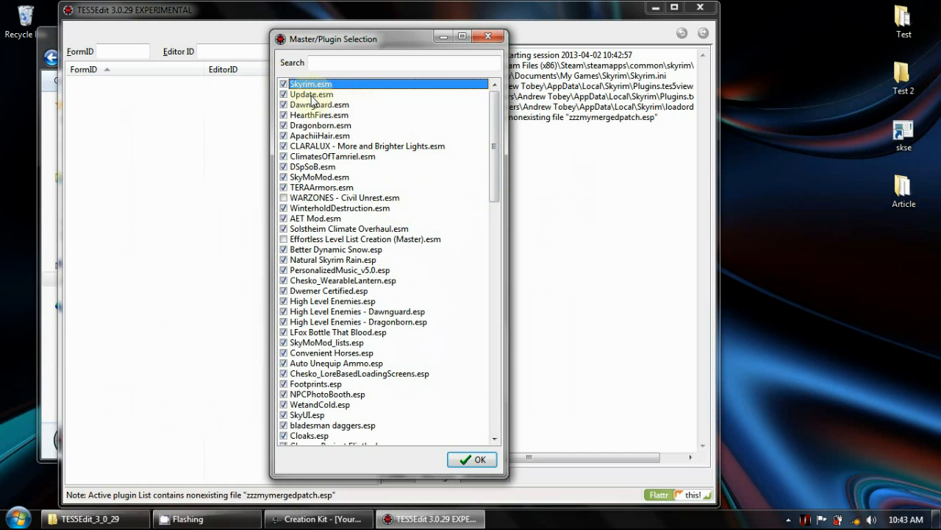
{"action": "left_click", "coordinate": [353, 242]}
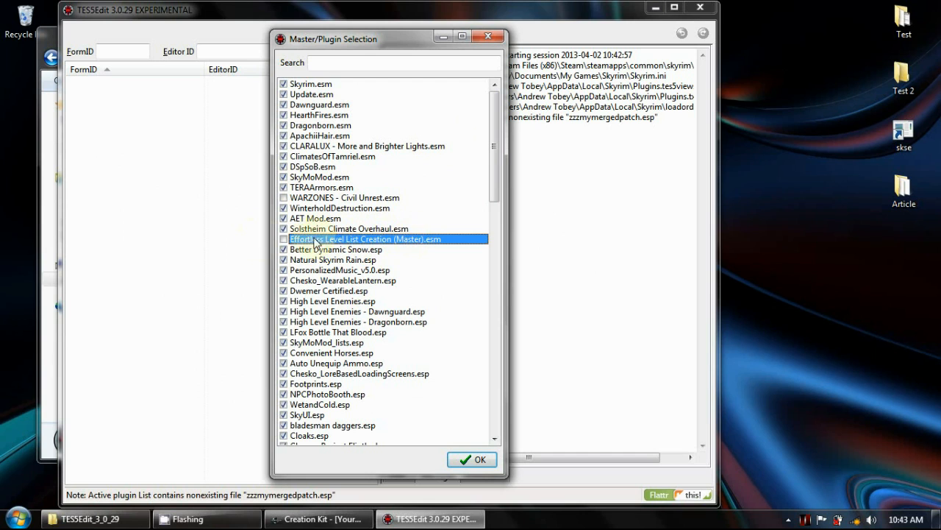
{"action": "left_click", "coordinate": [283, 239]}
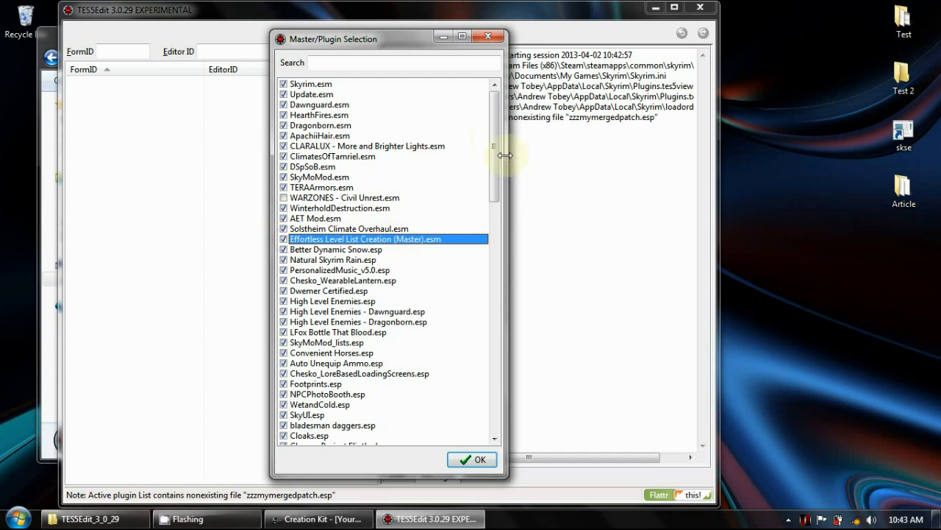
Step: Include YourMod.esp, exclude Bashed Patch, 0.esp, and load the selected masters and plugins
{"action": "left_click_drag", "start_coordinate": [494, 141], "coordinate": [496, 397]}
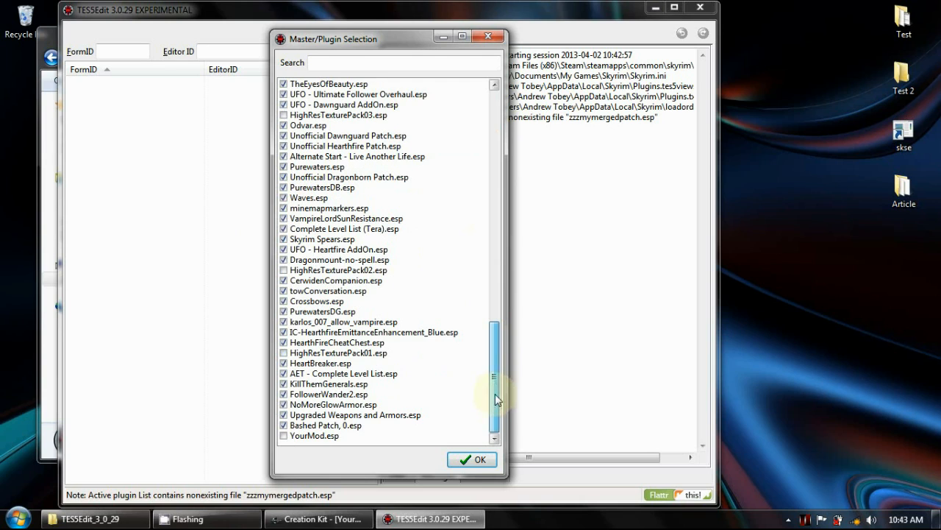
{"action": "left_click", "coordinate": [329, 436]}
{"action": "key", "text": "space"}
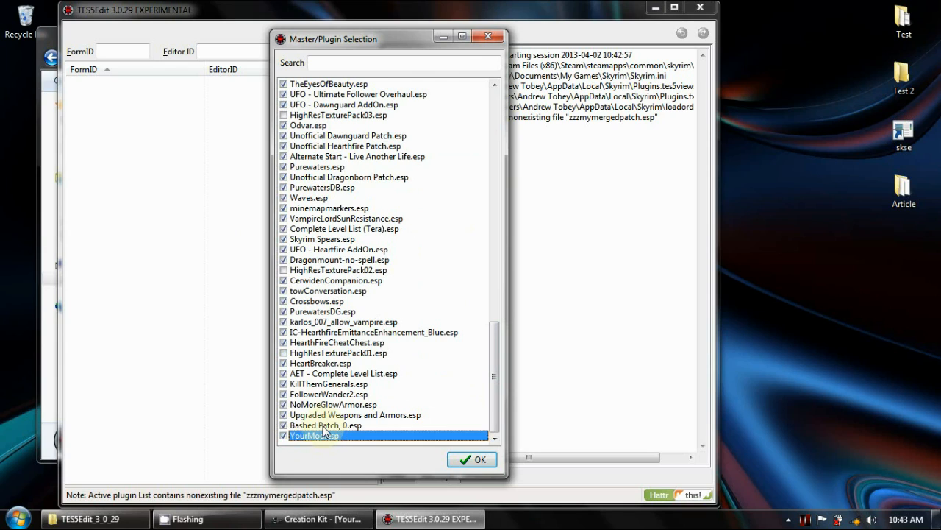
{"action": "left_click", "coordinate": [324, 427]}
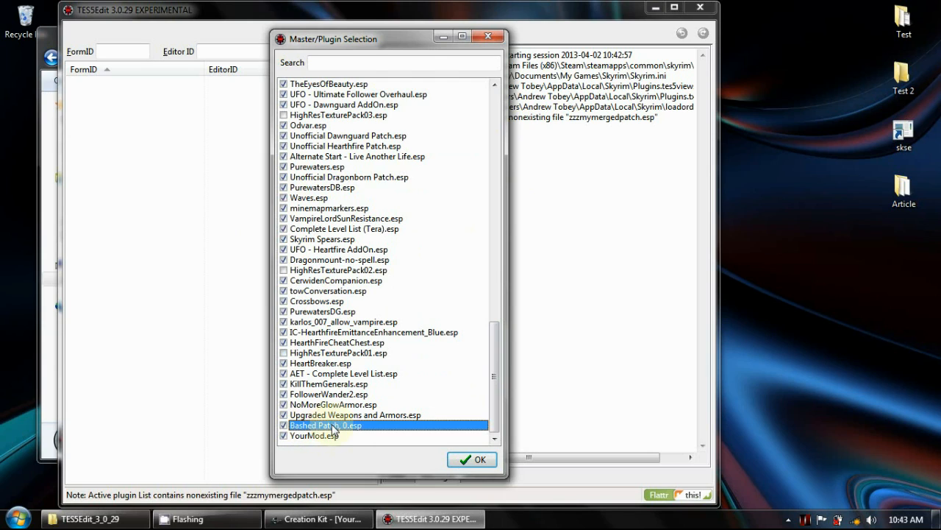
{"action": "left_click", "coordinate": [284, 425]}
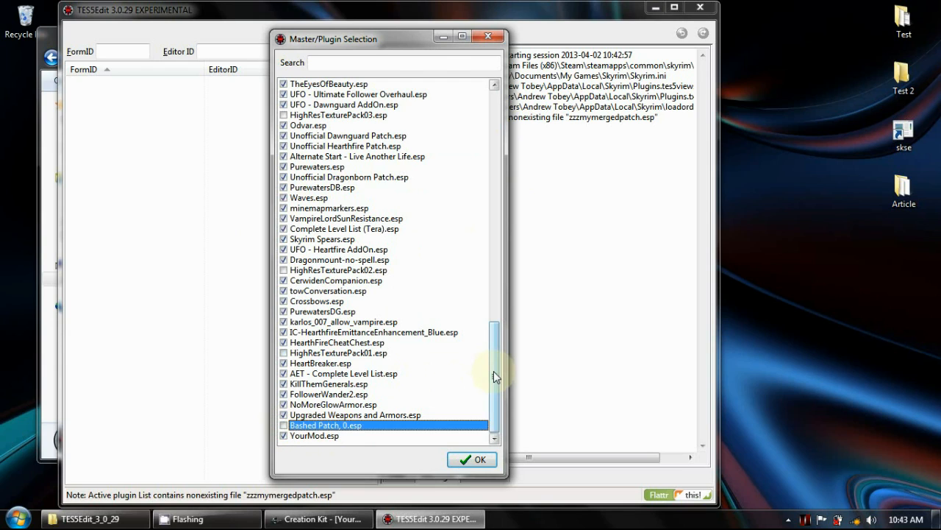
{"action": "left_click", "coordinate": [479, 461]}
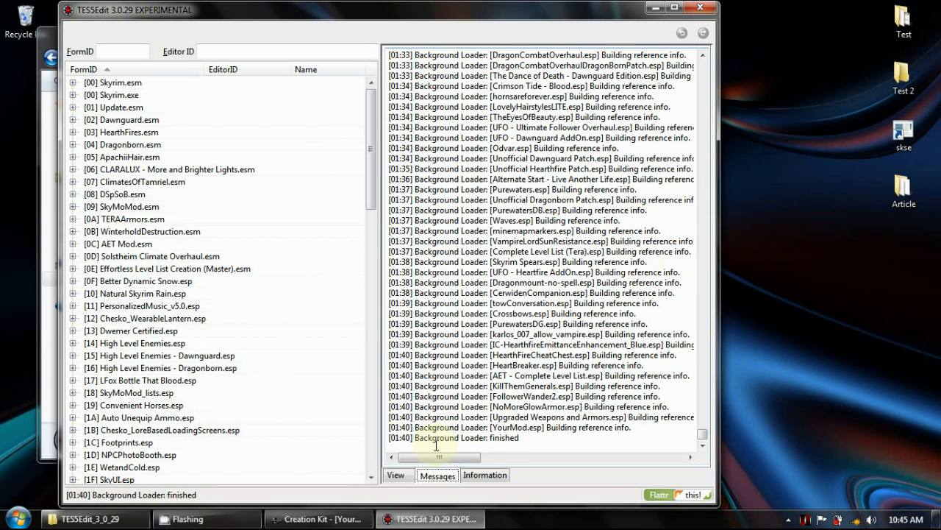
Step: Create a merged patch from the loaded plugins with the filename zzzmymergedpatch
{"action": "left_click_drag", "start_coordinate": [370, 148], "coordinate": [351, 448]}
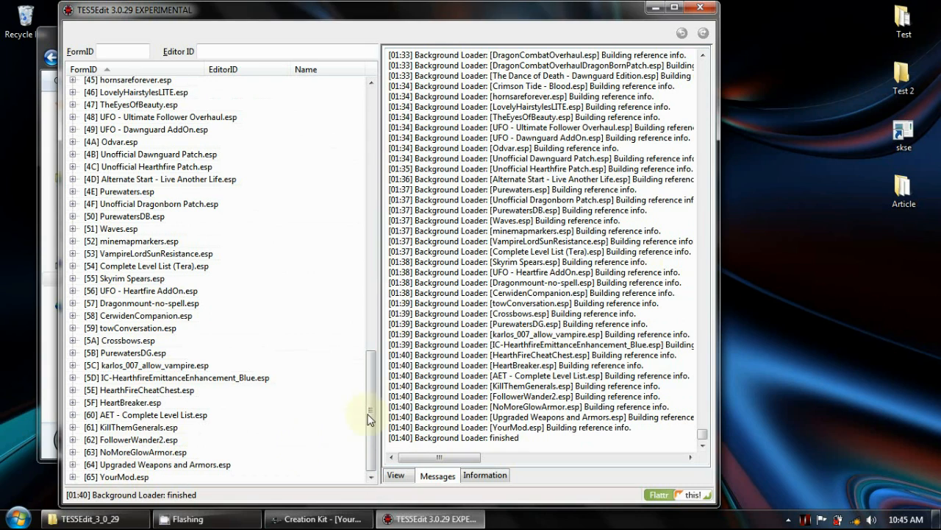
{"action": "left_click_drag", "start_coordinate": [371, 412], "coordinate": [359, 149]}
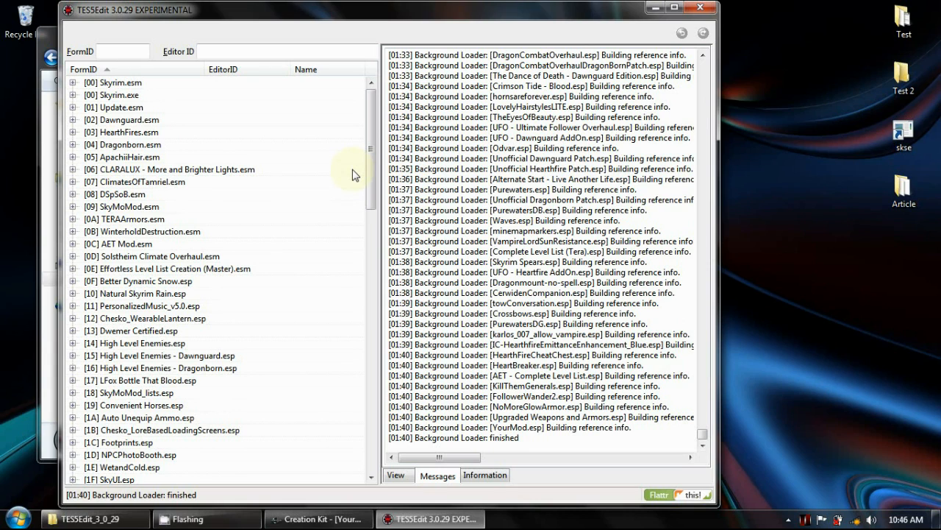
{"action": "right_click", "coordinate": [353, 174]}
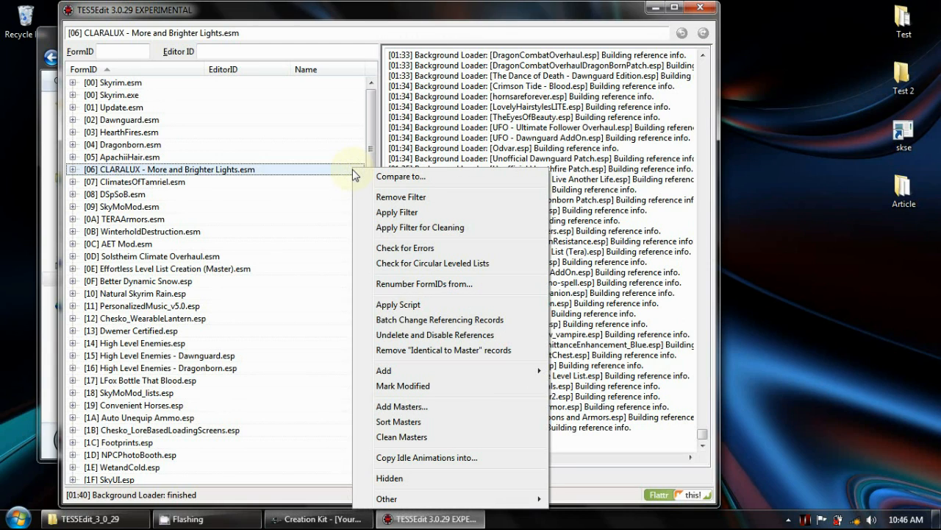
{"action": "left_click", "coordinate": [359, 128]}
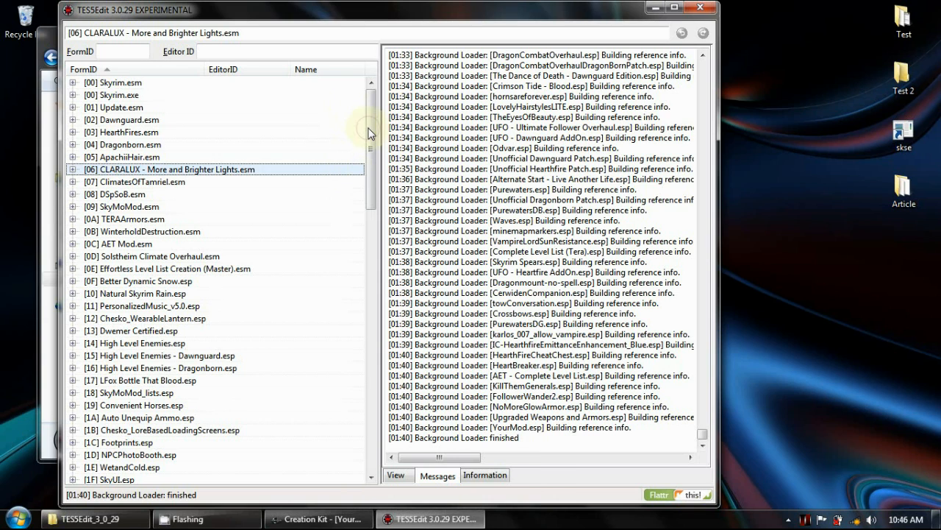
{"action": "right_click", "coordinate": [332, 169]}
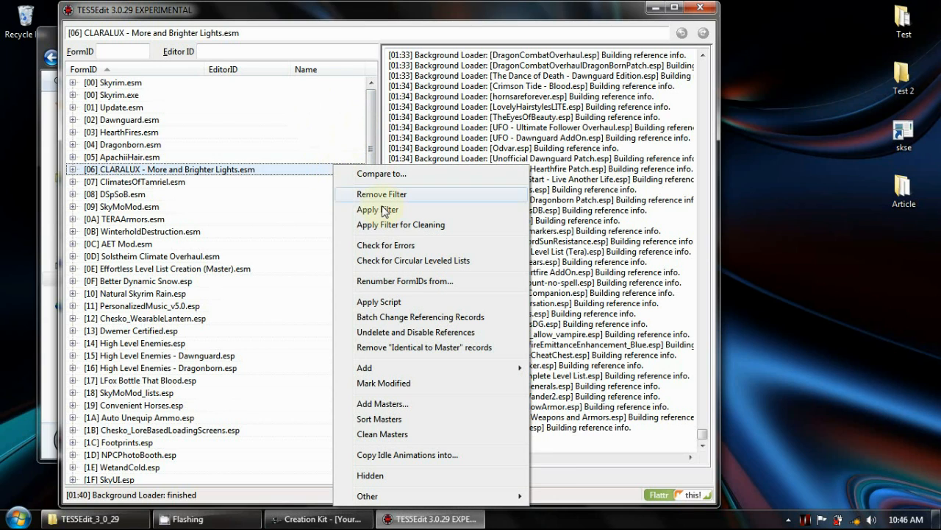
{"action": "mouse_move", "coordinate": [371, 496]}
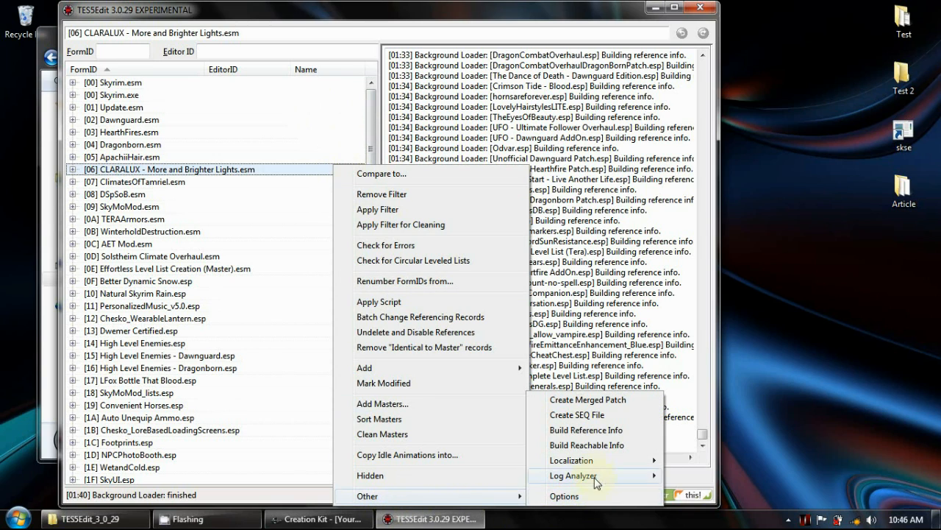
{"action": "left_click", "coordinate": [601, 400]}
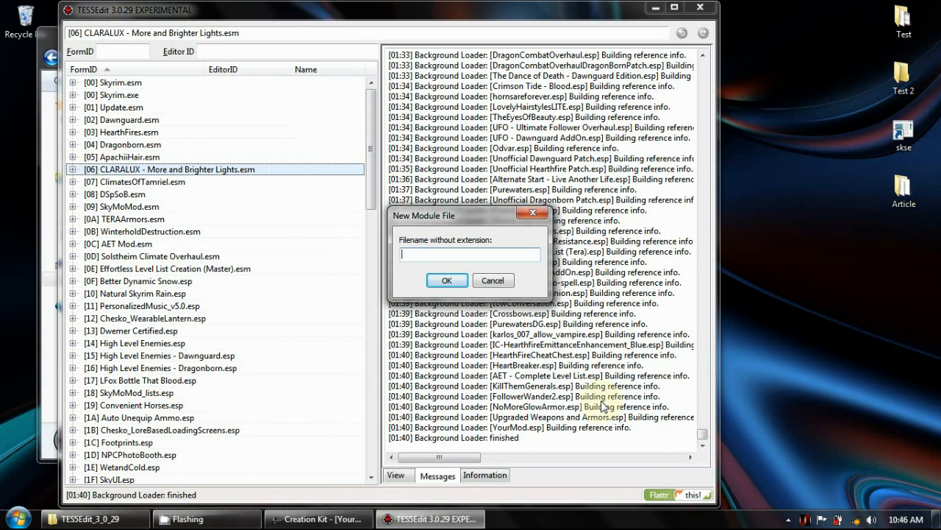
{"action": "type", "text": "zzzmymergedpatch"}
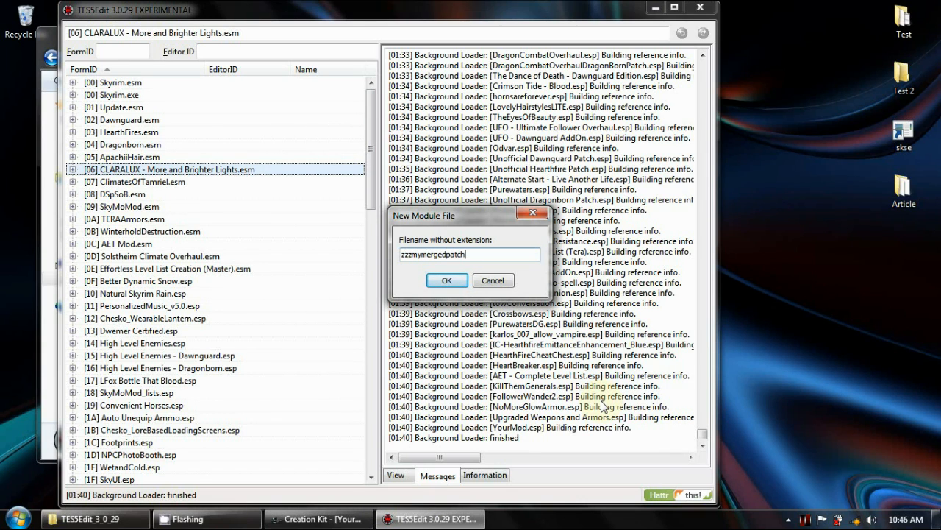
{"action": "left_click", "coordinate": [448, 281]}
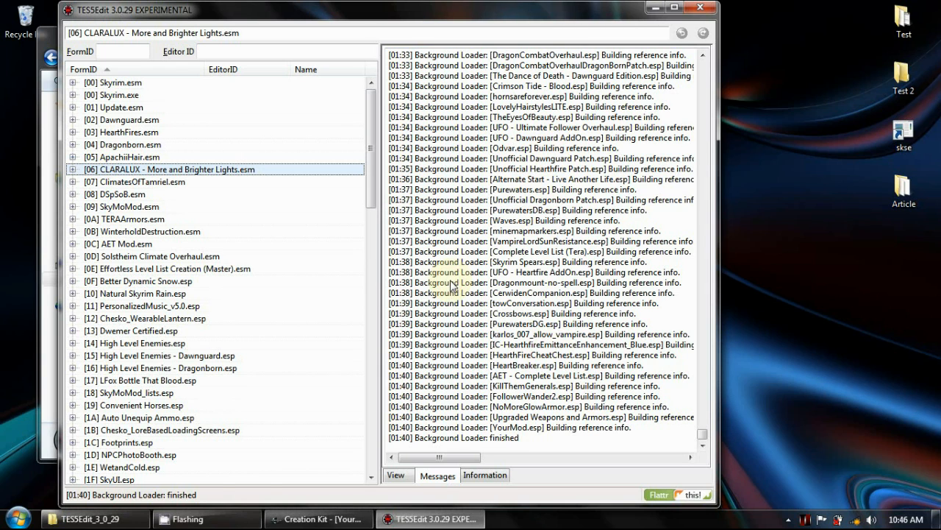
Step: Expand zzzmymergedpatch.esp at the end of the plugin list and examine its Leveled Item and Leveled NPC groups
{"action": "left_click_drag", "start_coordinate": [372, 153], "coordinate": [374, 416]}
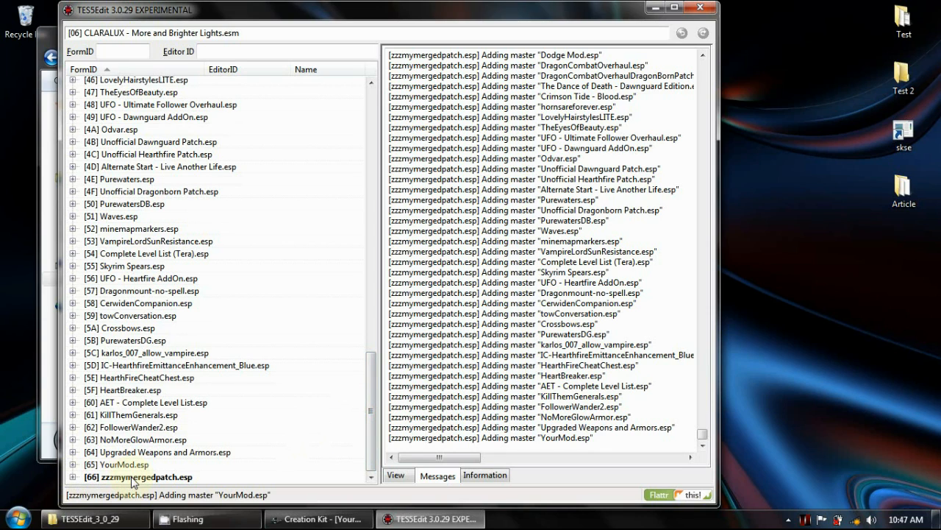
{"action": "left_click", "coordinate": [73, 477]}
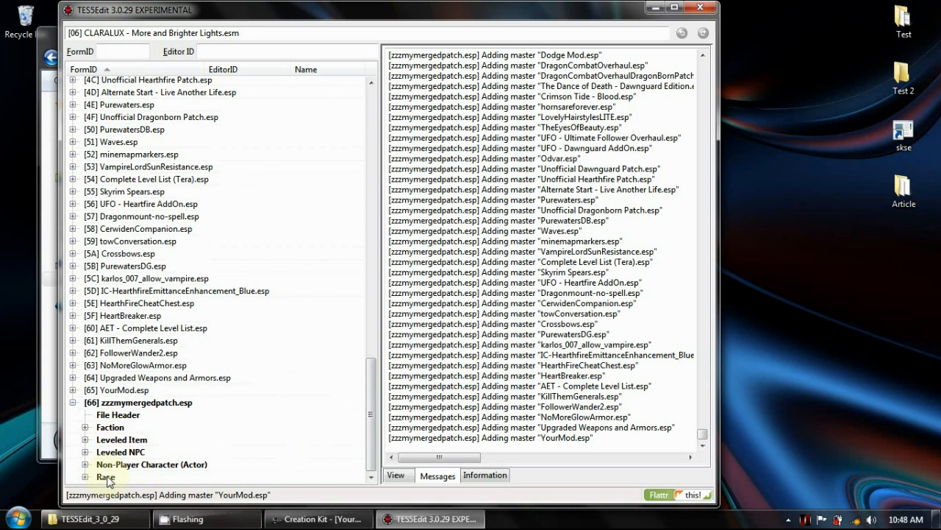
{"action": "left_click", "coordinate": [127, 439]}
{"action": "left_click", "coordinate": [125, 453]}
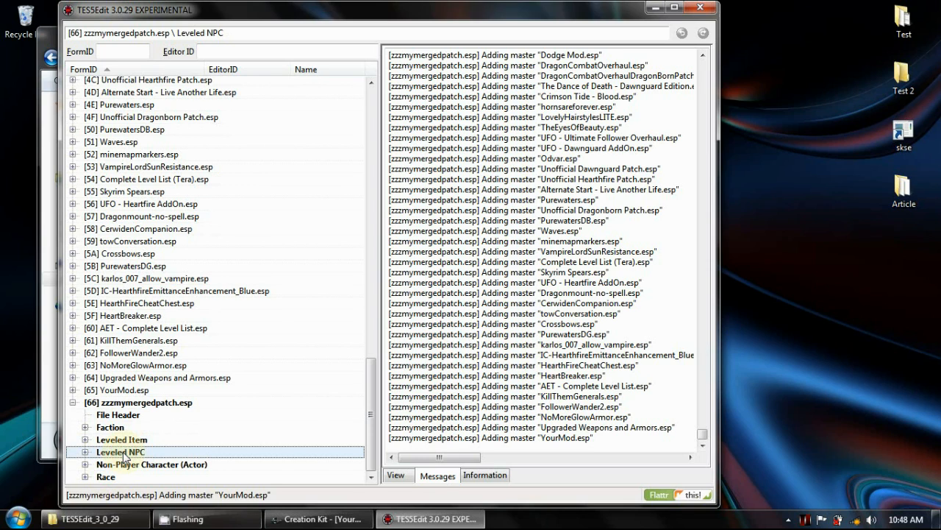
{"action": "right_click", "coordinate": [124, 455]}
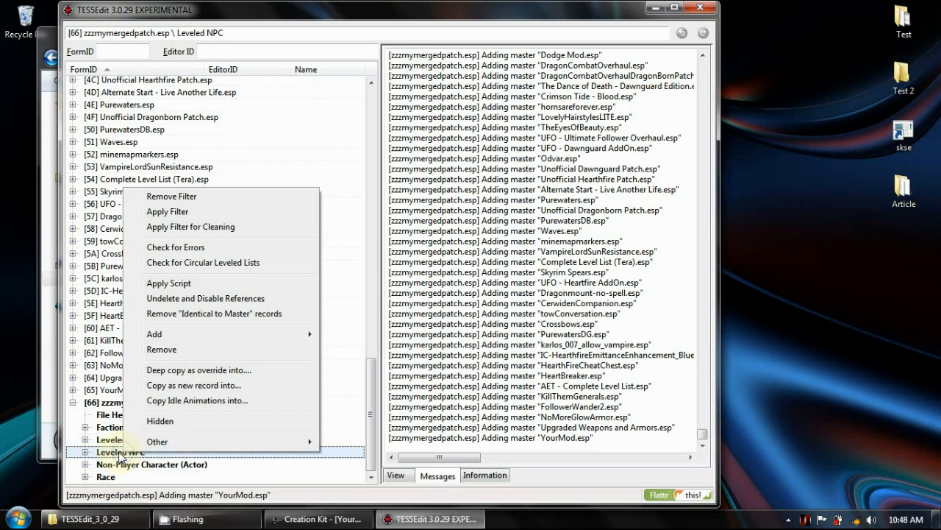
Step: Remove the Leveled Item group and all its records from zzzmymergedpatch.esp, accepting the module edit
{"action": "left_click", "coordinate": [114, 441]}
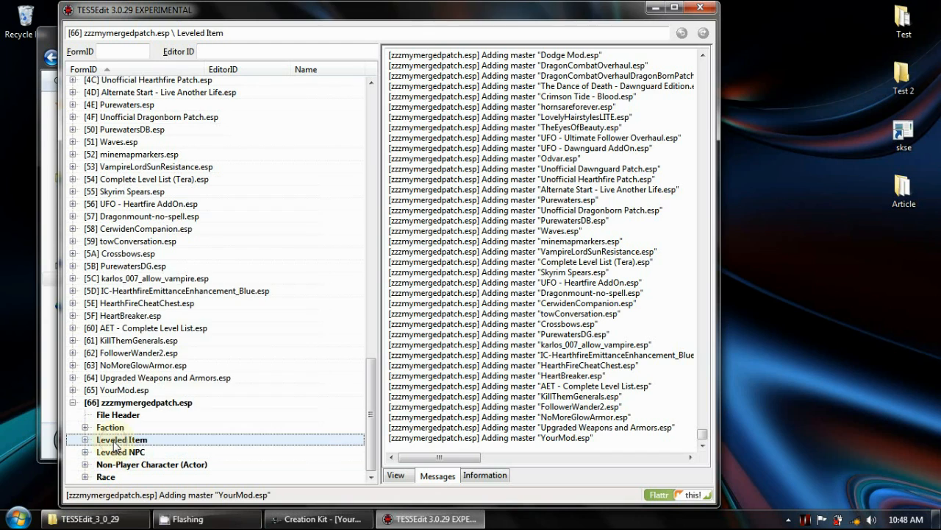
{"action": "right_click", "coordinate": [127, 441]}
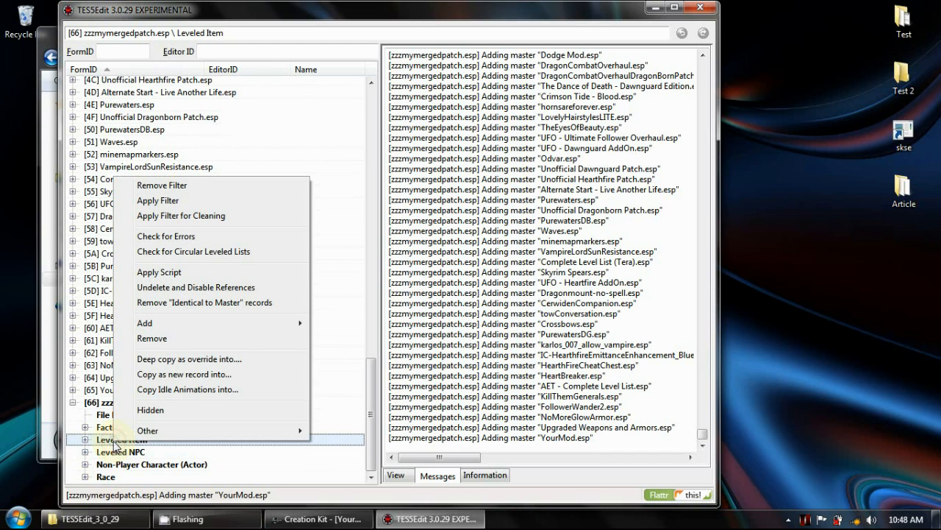
{"action": "left_click", "coordinate": [152, 339]}
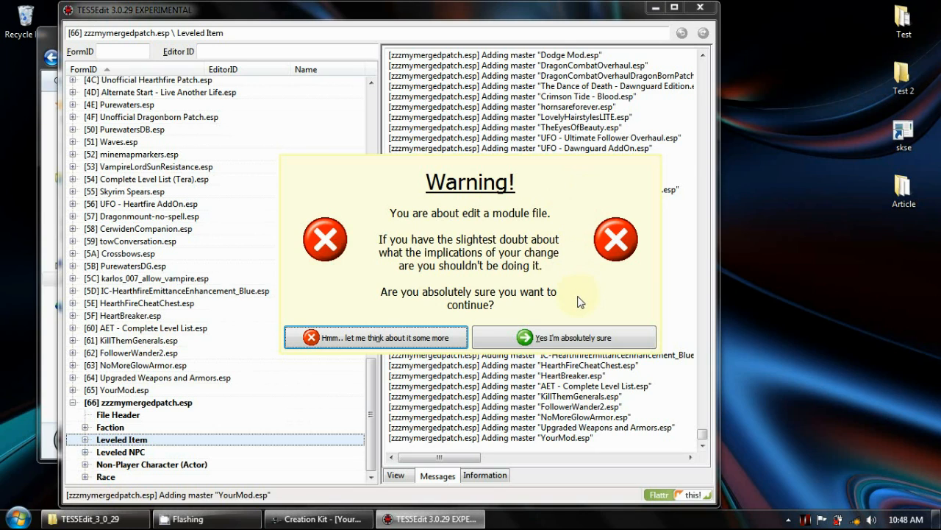
{"action": "left_click", "coordinate": [563, 338]}
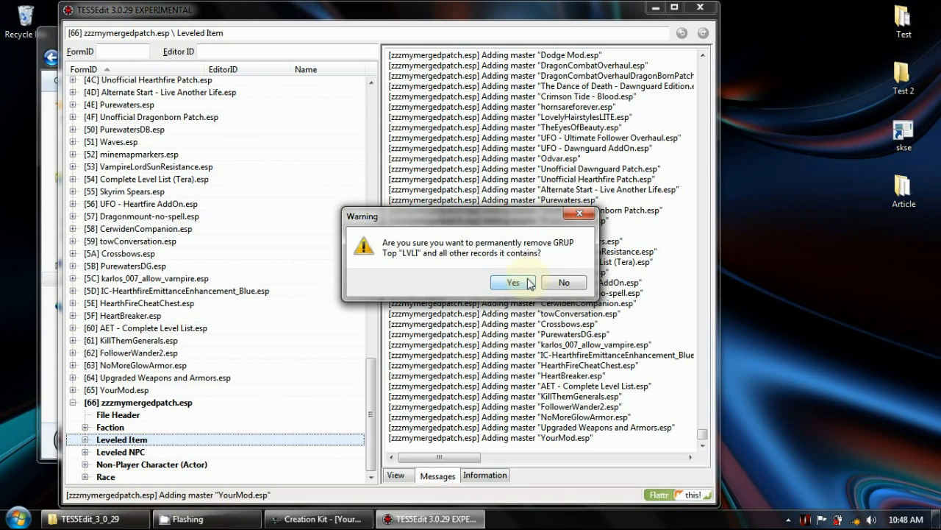
{"action": "left_click", "coordinate": [513, 284]}
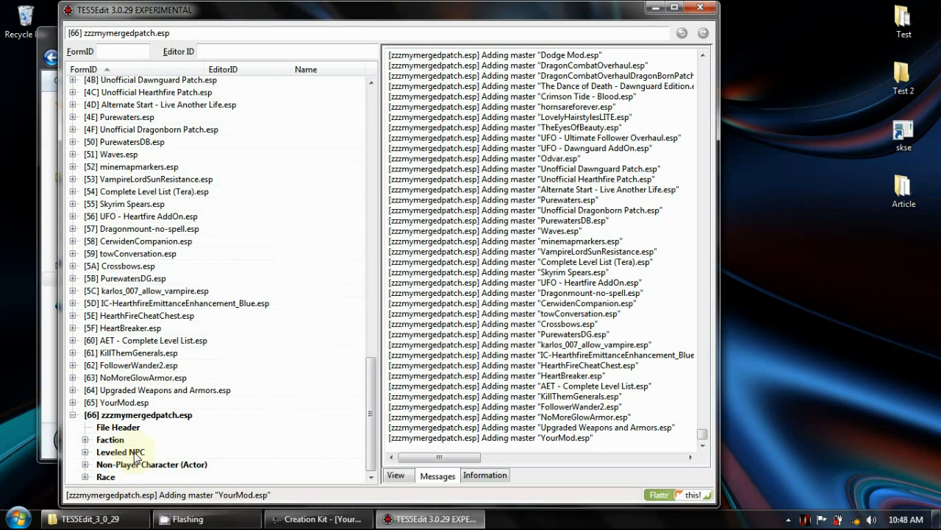
Step: Remove the Leveled NPC group and its records from zzzmymergedpatch.esp, and expand the Faction group
{"action": "right_click", "coordinate": [133, 453]}
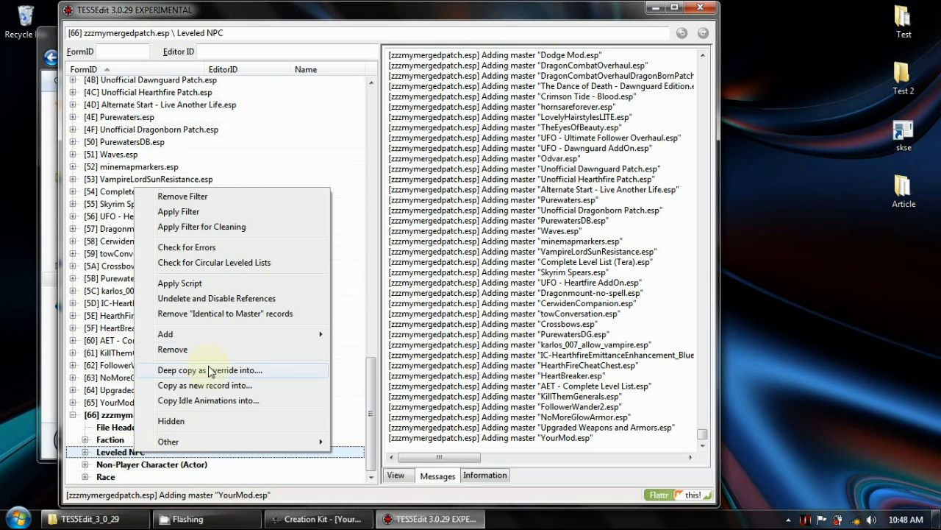
{"action": "left_click", "coordinate": [196, 350]}
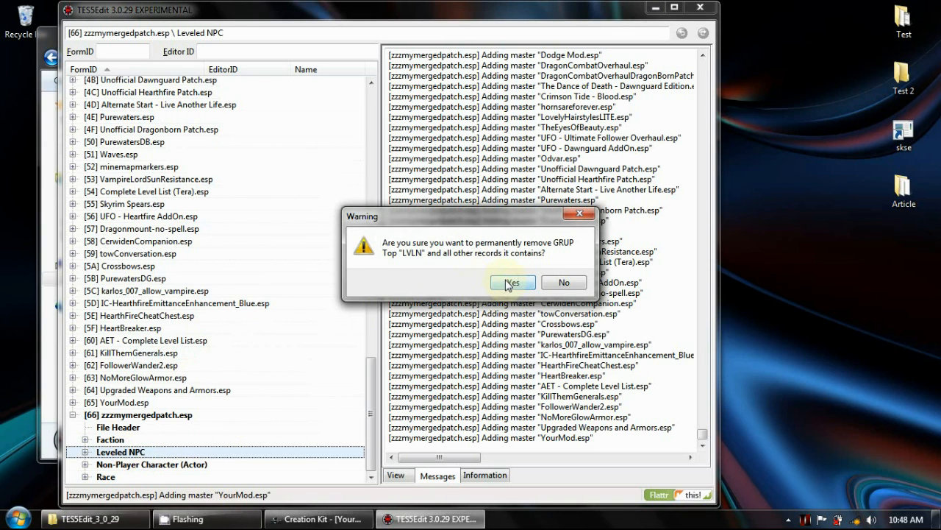
{"action": "left_click", "coordinate": [512, 282]}
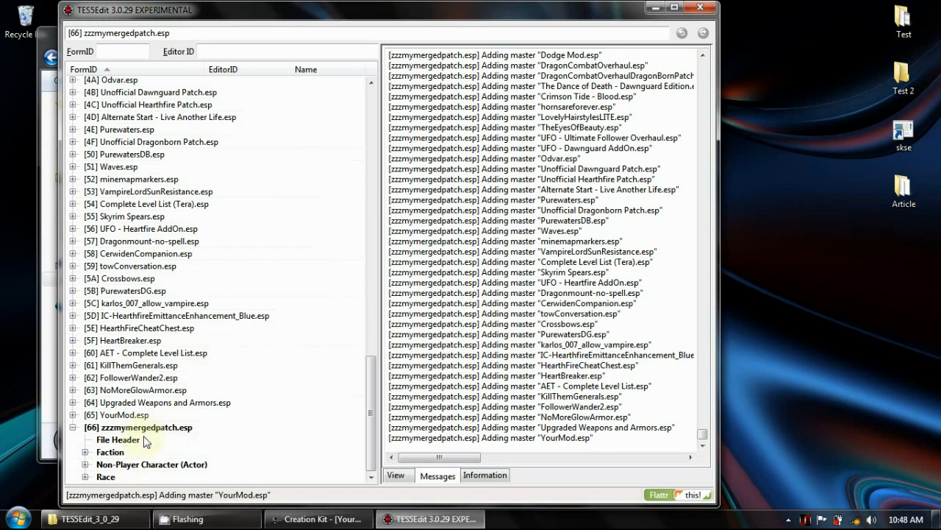
{"action": "left_click", "coordinate": [86, 451]}
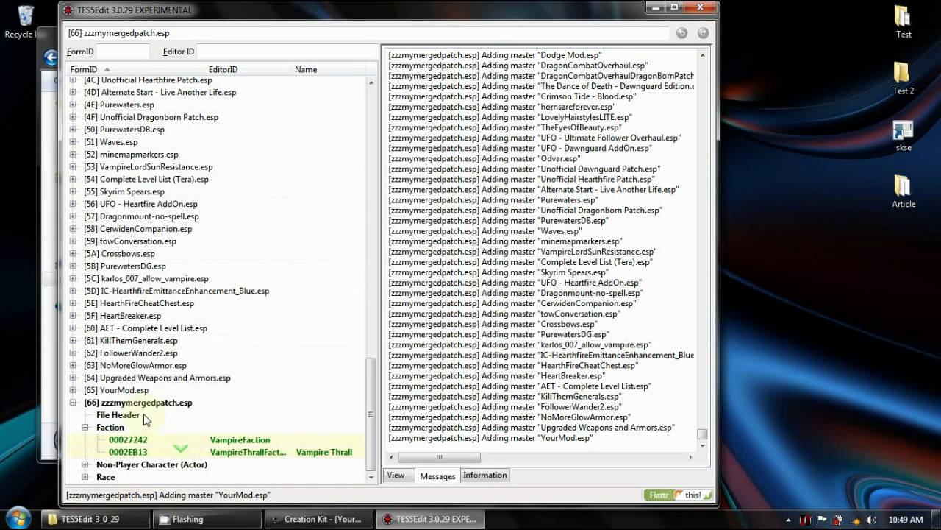
Step: Collapse the Faction group and exit TES5Edit, saving zzzmymergedpatch.esp with plugin backup enabled
{"action": "left_click", "coordinate": [85, 428]}
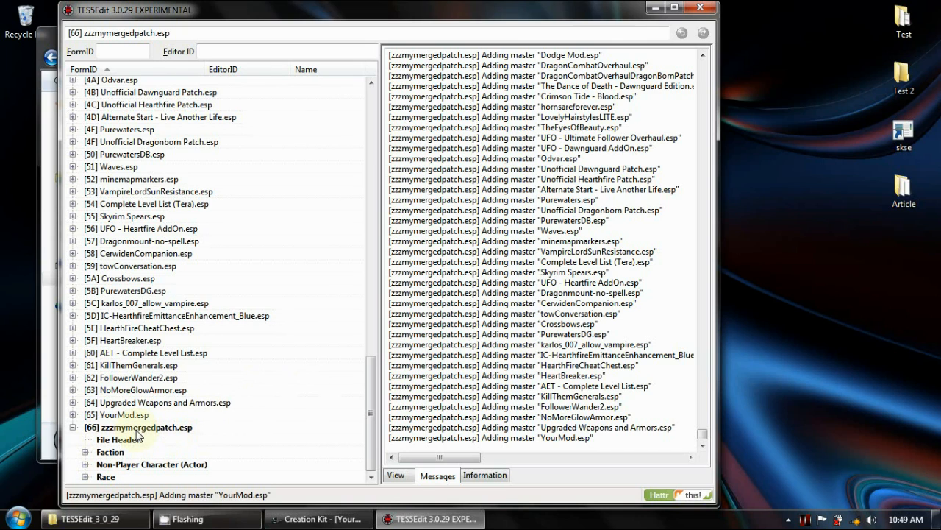
{"action": "left_click", "coordinate": [700, 8]}
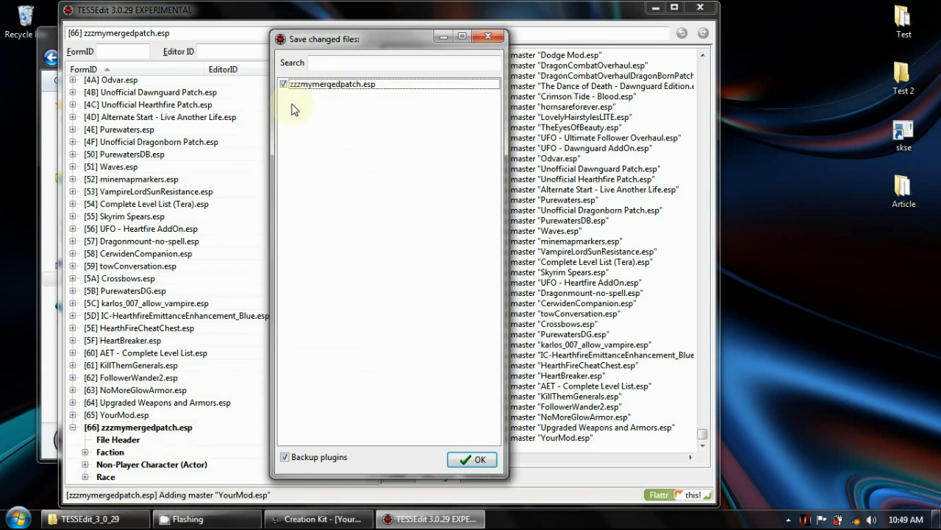
{"action": "left_click", "coordinate": [474, 460]}
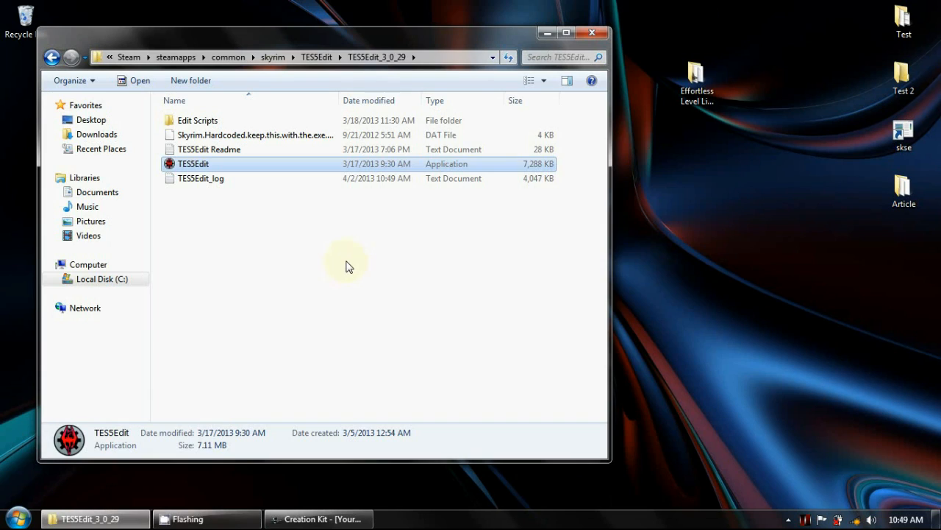
Step: Find and launch Wrye Bash for Skyrim, and place its window nearer the centre of the desktop
{"action": "left_click", "coordinate": [267, 258]}
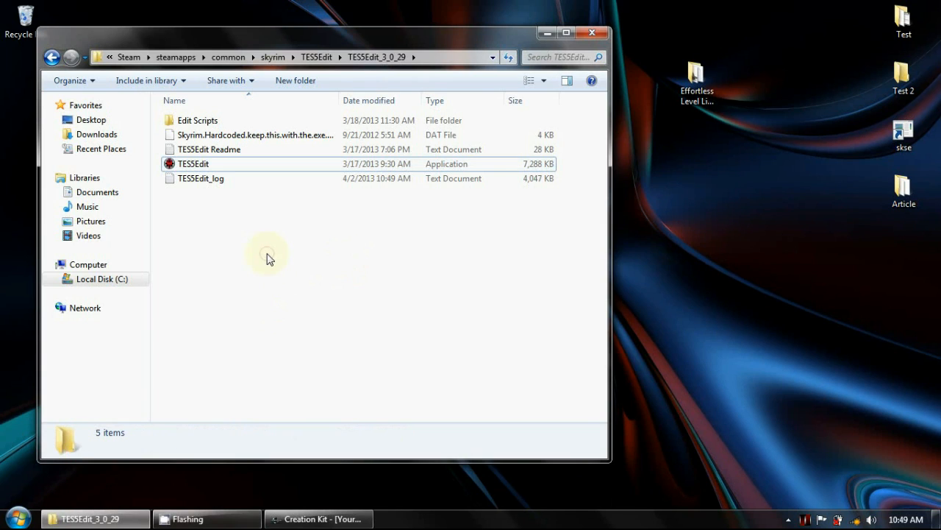
{"action": "left_click", "coordinate": [22, 518]}
{"action": "type", "text": "wry"}
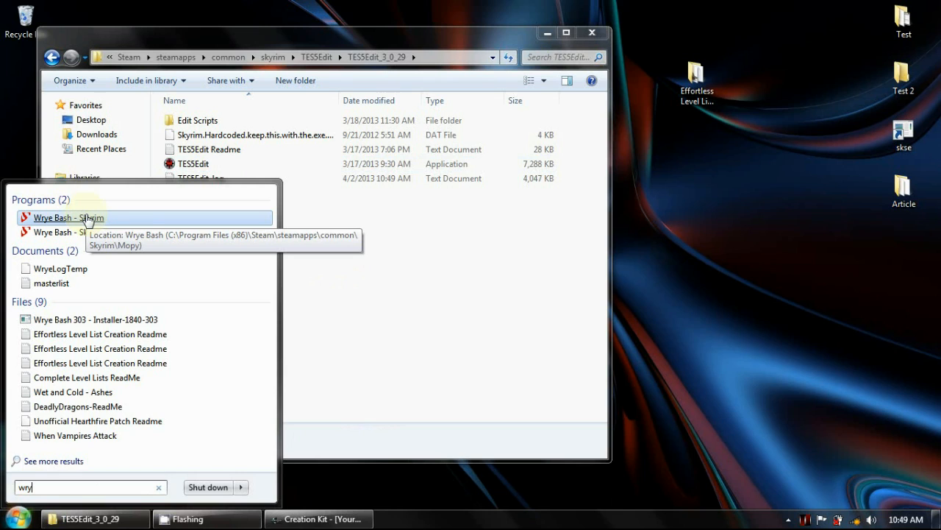
{"action": "left_click", "coordinate": [87, 218]}
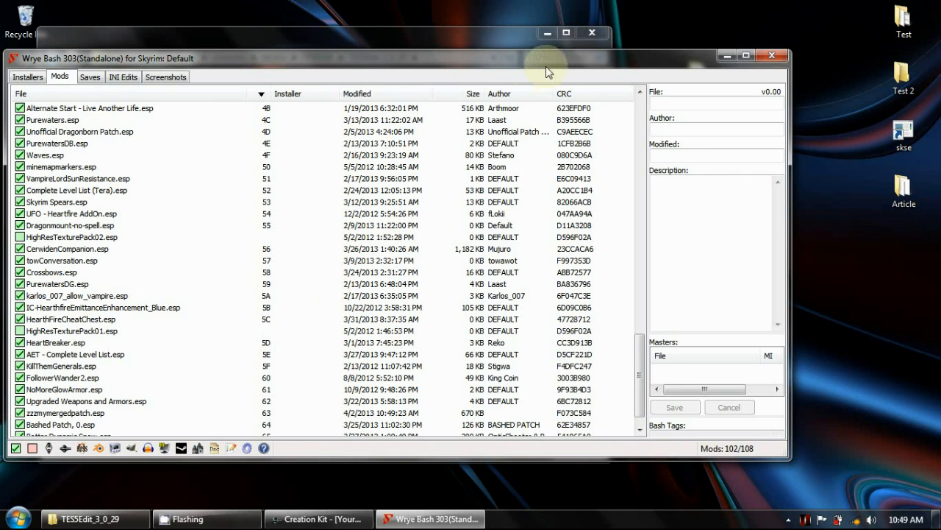
{"action": "left_click_drag", "start_coordinate": [510, 62], "coordinate": [558, 56]}
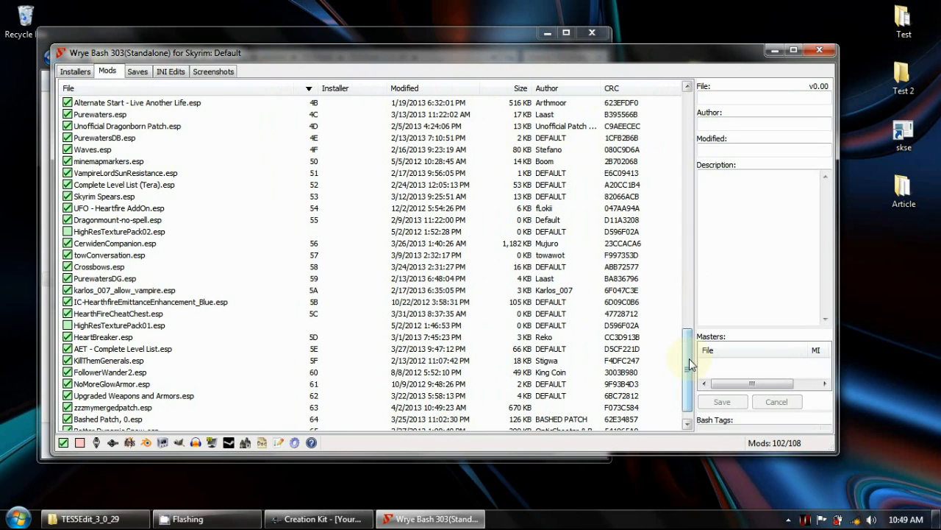
Step: Sort the mod list by file name, and return it to load order sorting
{"action": "left_click_drag", "start_coordinate": [690, 364], "coordinate": [691, 100]}
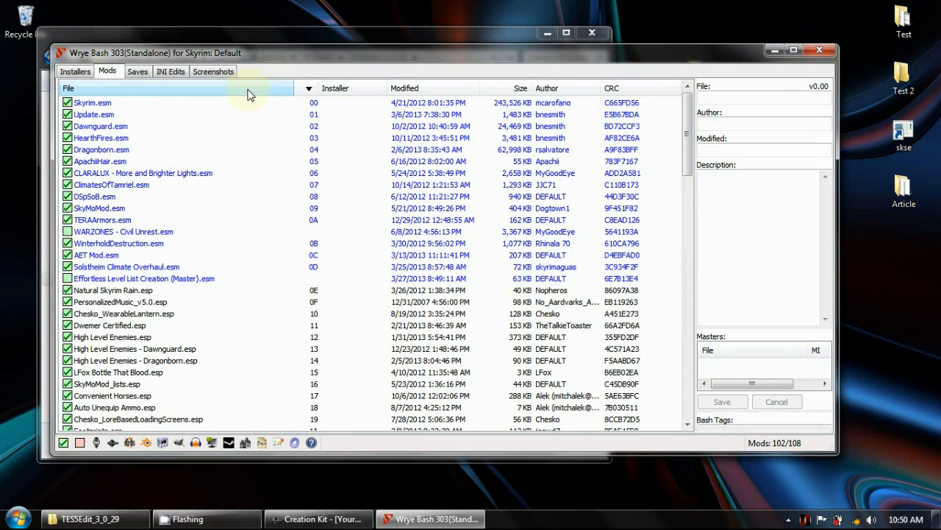
{"action": "left_click", "coordinate": [197, 95]}
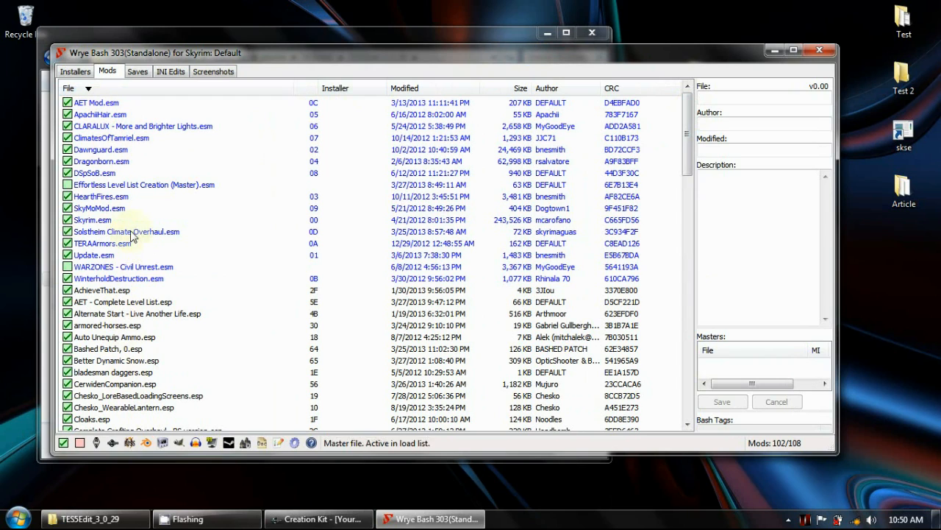
{"action": "left_click", "coordinate": [133, 338]}
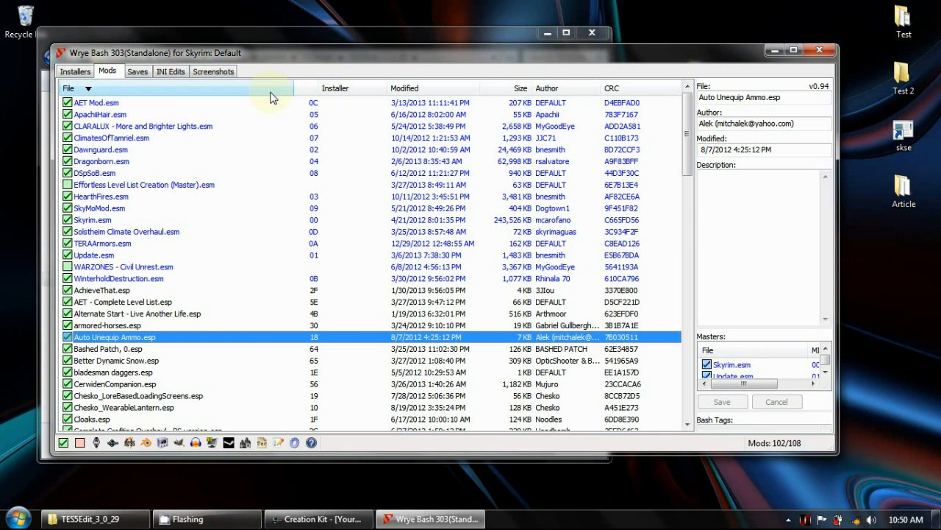
{"action": "left_click", "coordinate": [304, 91]}
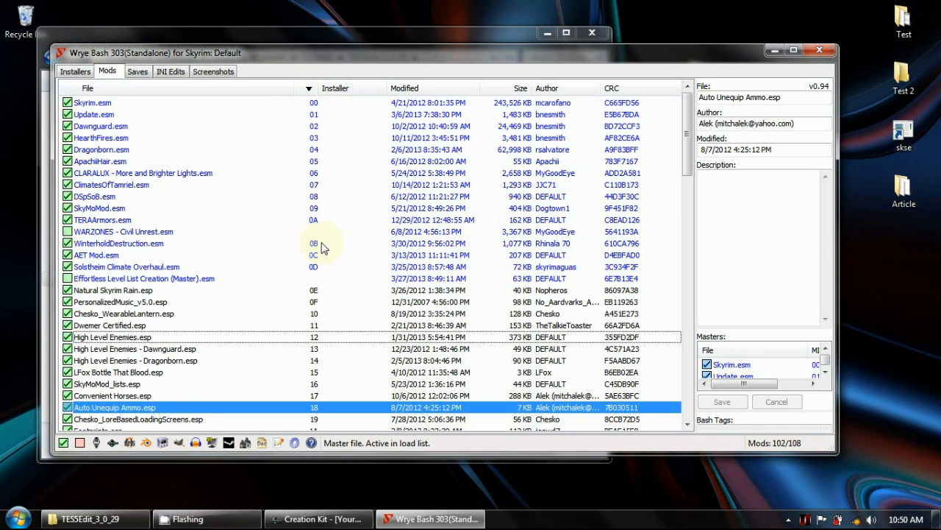
Step: Inspect Skyrim.esm, Update.esm and ApachiiHair.esm in the load order, and try shifting ApachiiHair.esm among the master files
{"action": "left_click", "coordinate": [103, 105]}
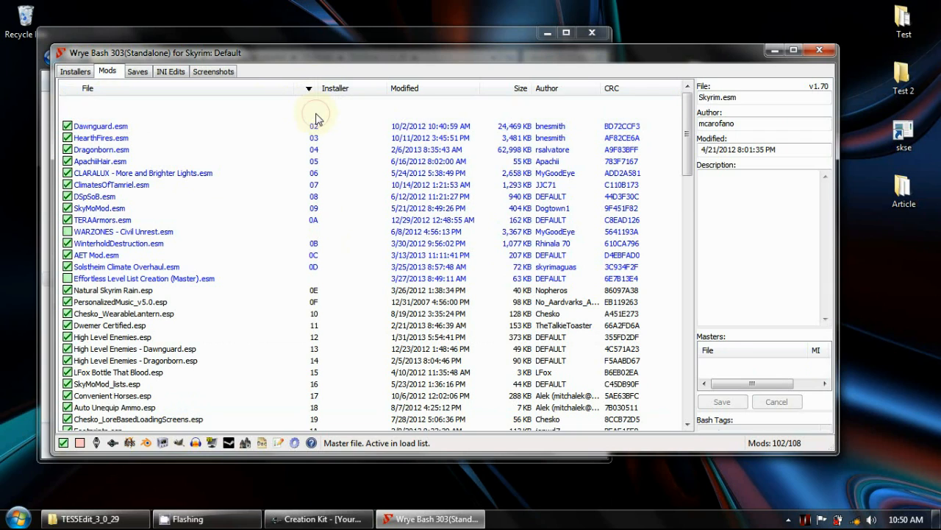
{"action": "left_click", "coordinate": [316, 115]}
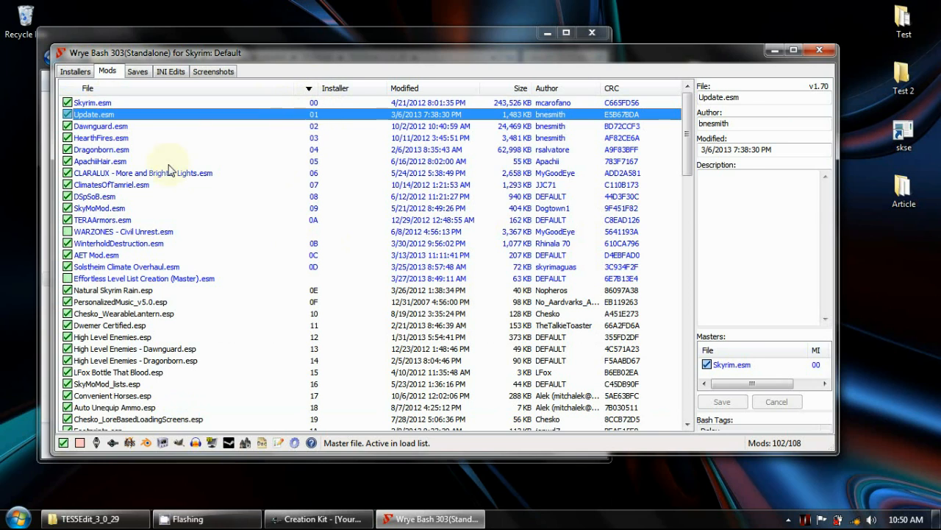
{"action": "left_click", "coordinate": [116, 162]}
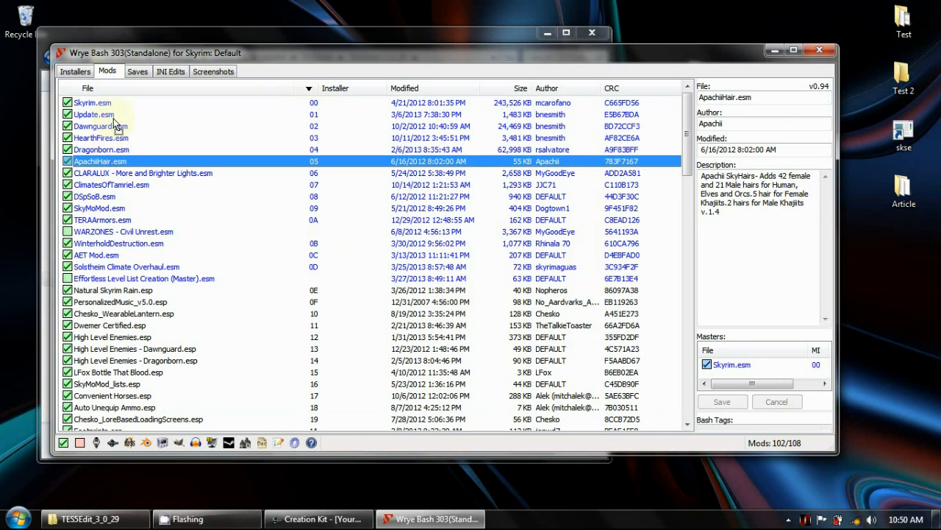
{"action": "mouse_move", "coordinate": [116, 161]}
{"action": "left_mouse_down"}
{"action": "mouse_move", "coordinate": [116, 150]}
{"action": "mouse_move", "coordinate": [119, 162]}
{"action": "left_mouse_up"}
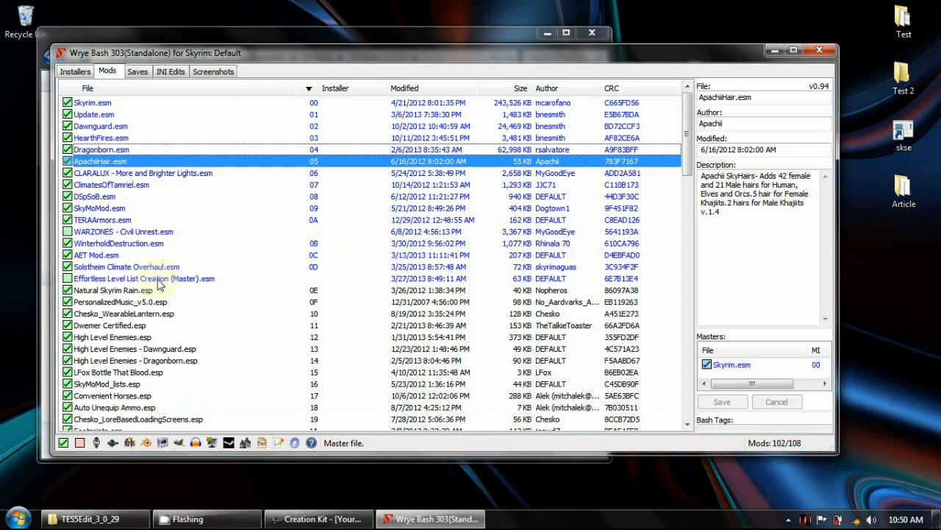
Step: Activate Effortless Level List Creation (Master).esm and YourMod.esp in the load list
{"action": "left_click", "coordinate": [67, 279]}
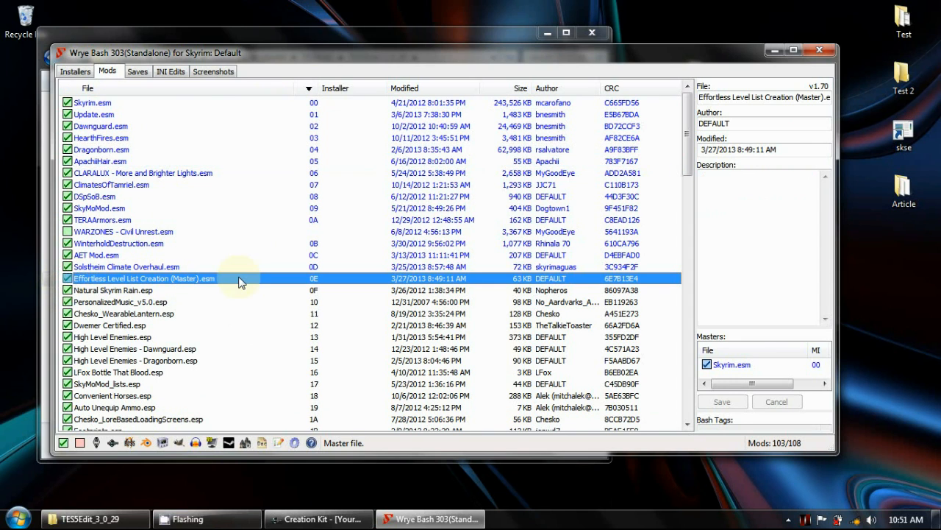
{"action": "scroll", "coordinate": [237, 279], "scroll_direction": "down", "scroll_amount": 20}
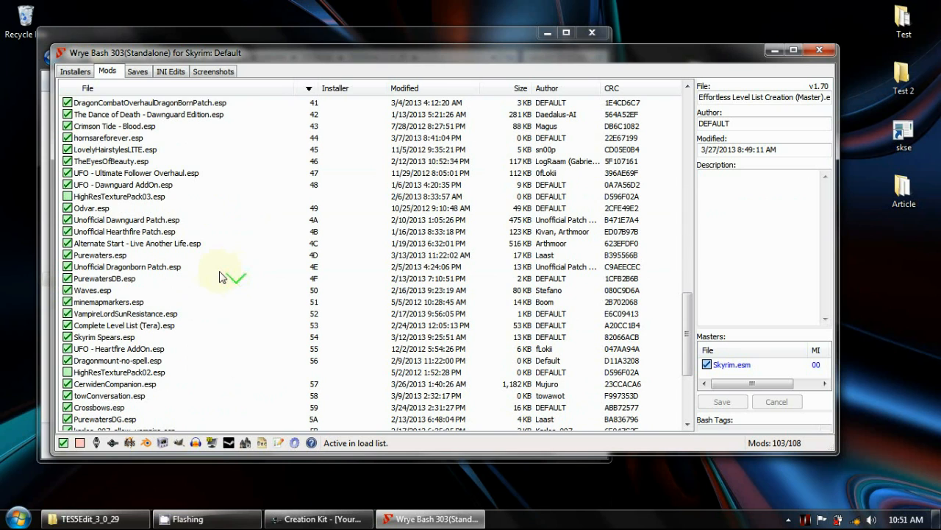
{"action": "scroll", "coordinate": [212, 271], "scroll_direction": "down", "scroll_amount": 5}
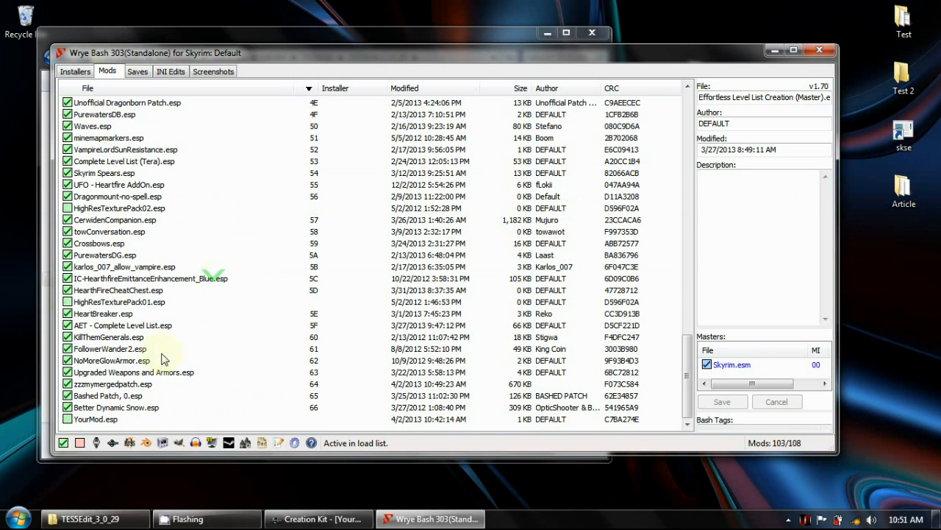
{"action": "left_click", "coordinate": [68, 420]}
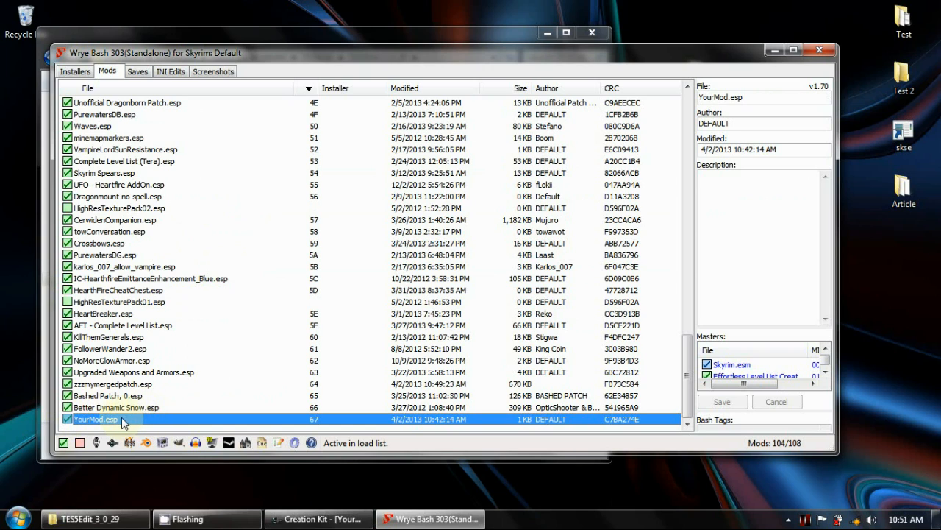
Step: Move zzzmymergedpatch.esp to the end of the load order, directly after YourMod.esp
{"action": "left_click", "coordinate": [115, 385]}
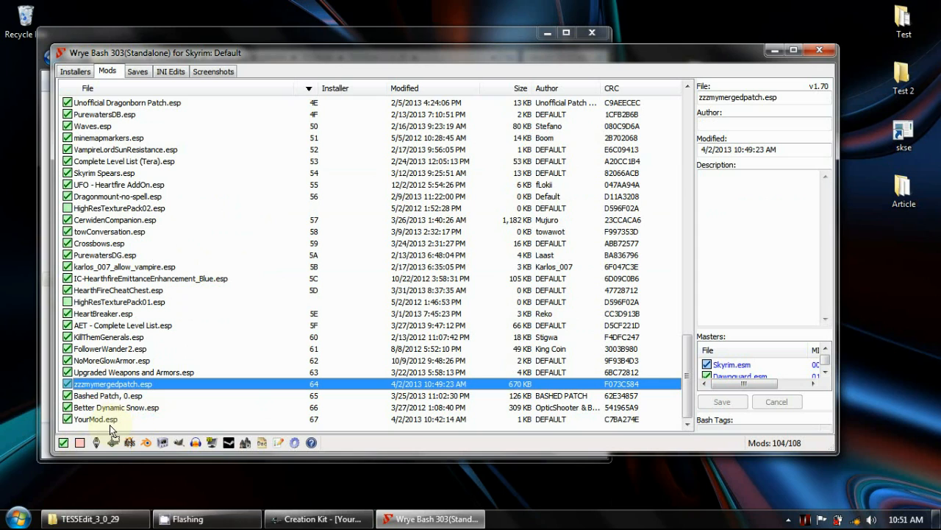
{"action": "left_click_drag", "start_coordinate": [108, 426], "coordinate": [108, 425]}
{"action": "left_click", "coordinate": [96, 410]}
{"action": "left_click", "coordinate": [104, 421]}
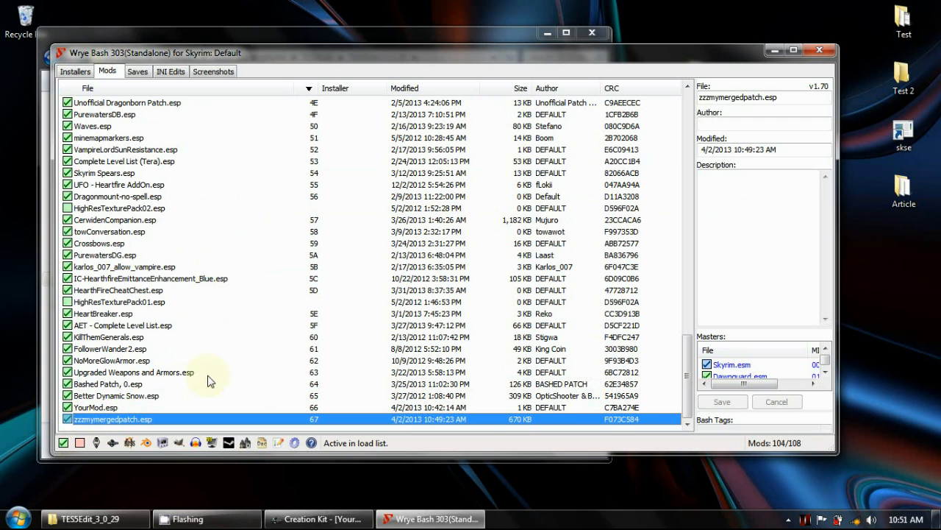
Step: Move Bashed Patch, 0.esp to the end of the load order, directly after zzzmymergedpatch.esp
{"action": "left_click", "coordinate": [119, 385]}
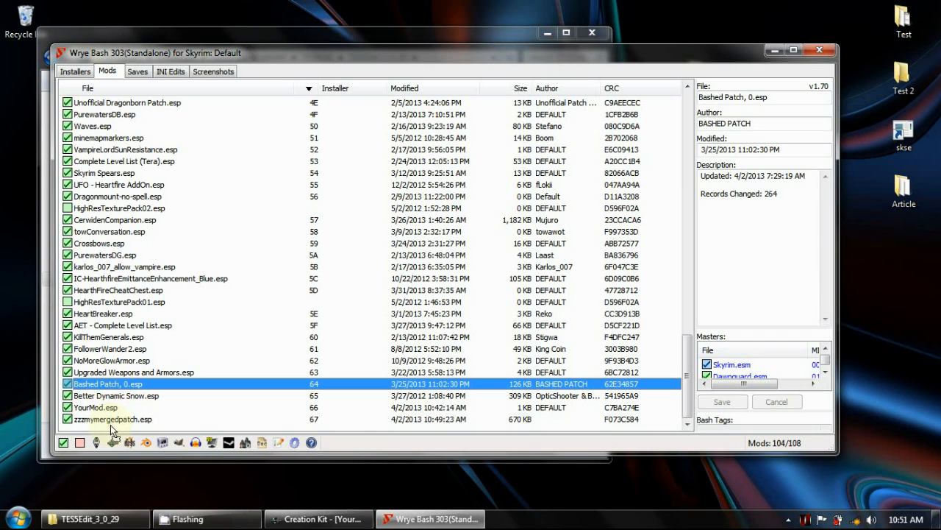
{"action": "left_click_drag", "start_coordinate": [111, 425], "coordinate": [112, 422]}
{"action": "left_click", "coordinate": [112, 407]}
{"action": "left_click", "coordinate": [114, 417]}
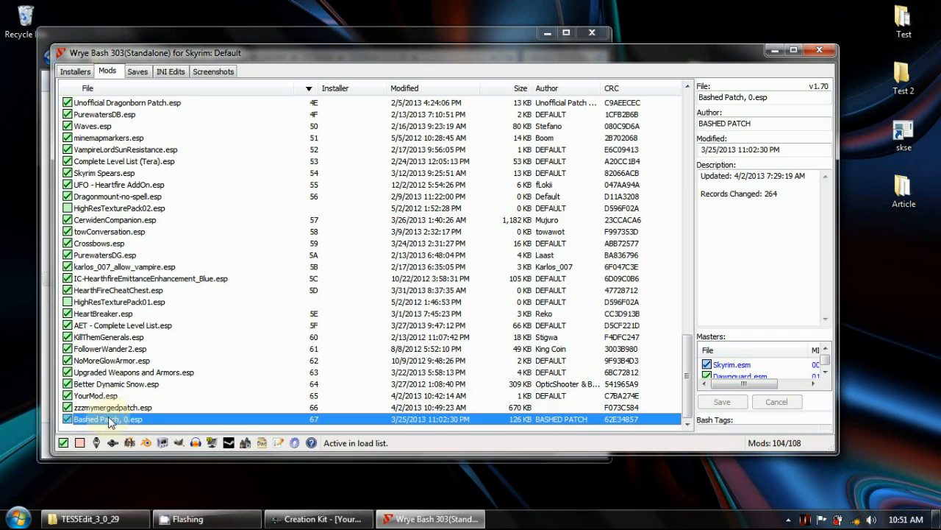
{"action": "left_click", "coordinate": [108, 410]}
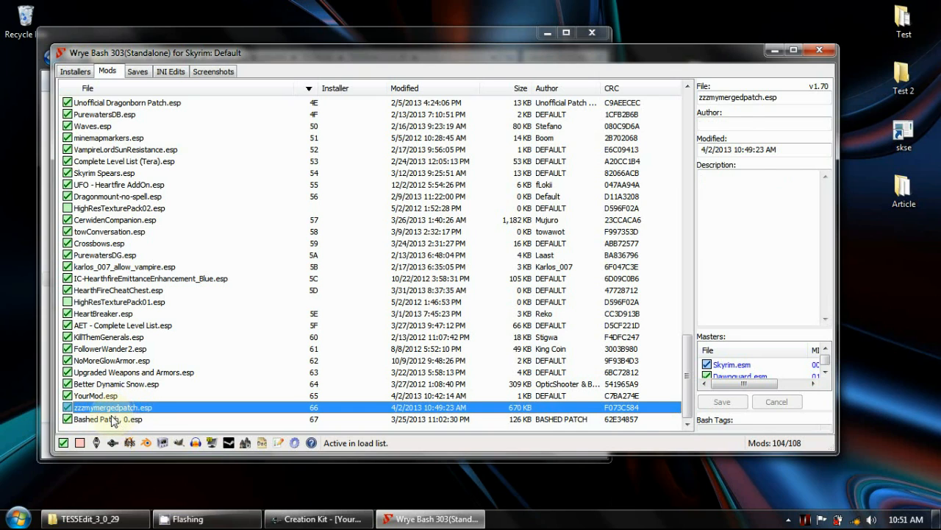
{"action": "left_click", "coordinate": [113, 420]}
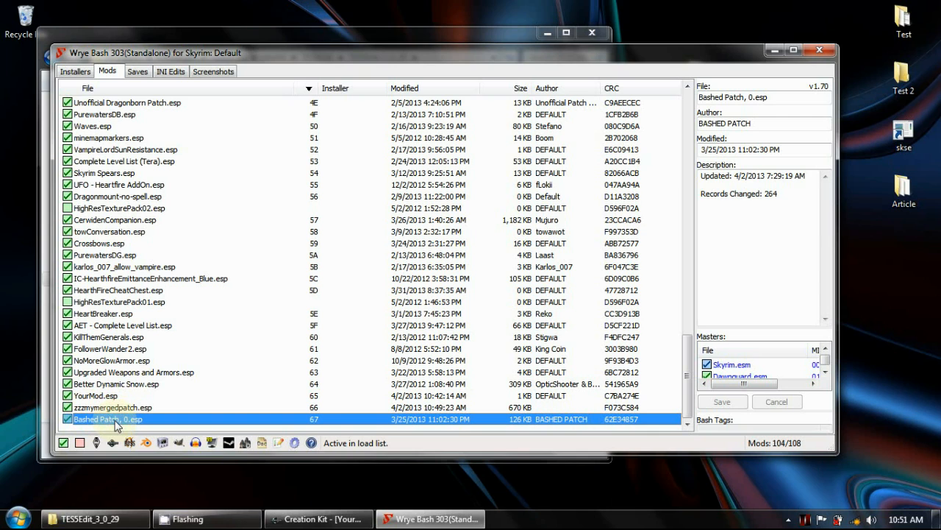
{"action": "key", "text": "f"}
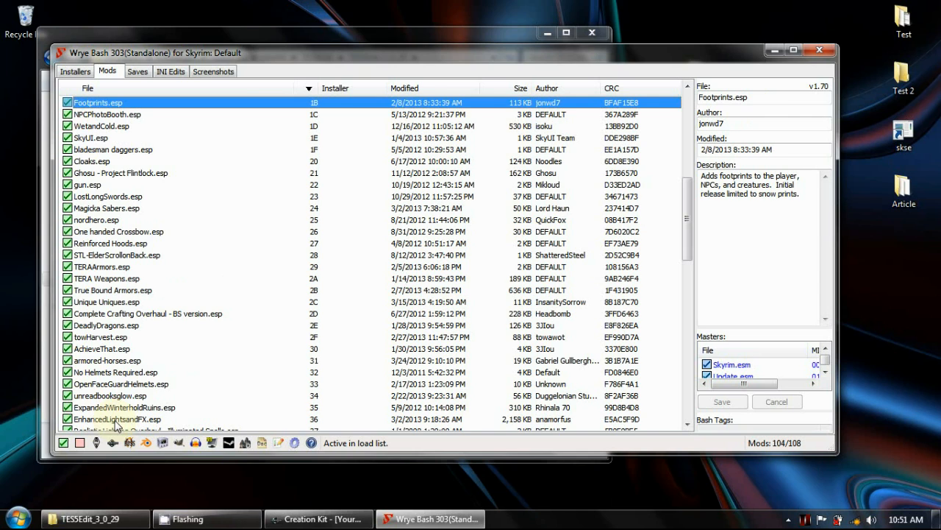
{"action": "scroll", "coordinate": [194, 291], "scroll_direction": "up", "scroll_amount": 3}
{"action": "scroll", "coordinate": [195, 292], "scroll_direction": "down", "scroll_amount": 14}
{"action": "scroll", "coordinate": [194, 292], "scroll_direction": "down", "scroll_amount": 6}
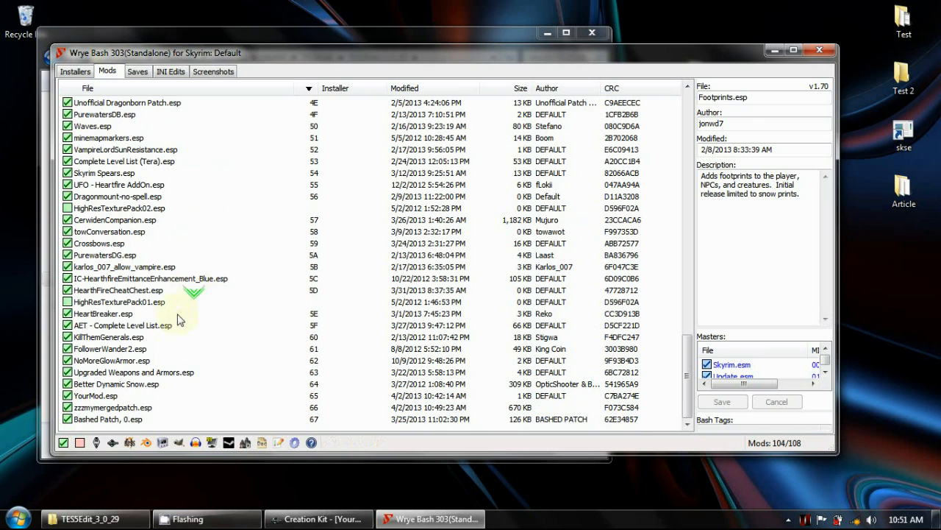
Step: Rebuild Bashed Patch, 0.esp with Merge Patches and Leveled Lists enabled
{"action": "left_click", "coordinate": [110, 419]}
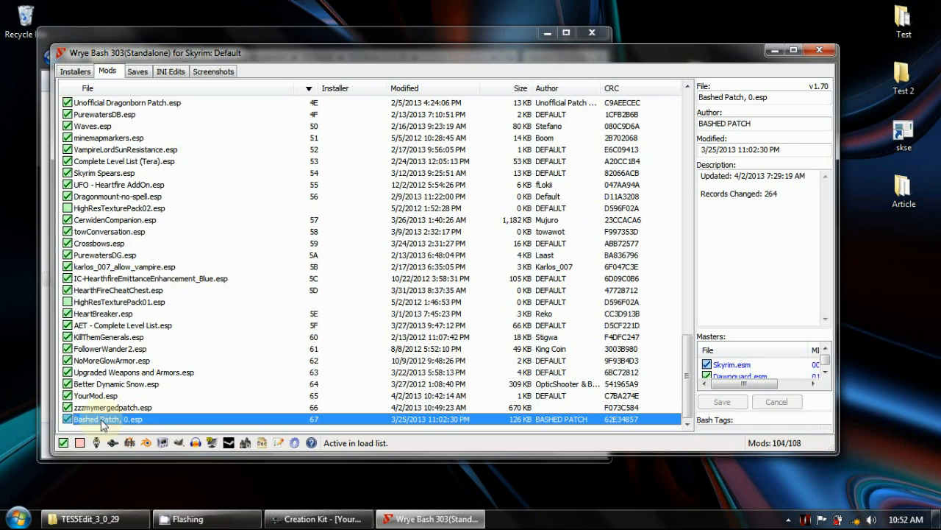
{"action": "right_click", "coordinate": [103, 424]}
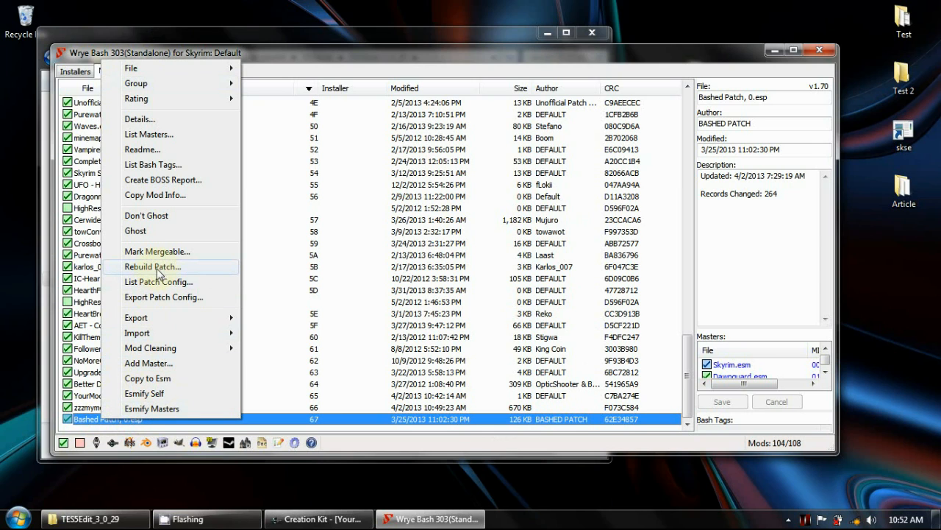
{"action": "left_click", "coordinate": [156, 268]}
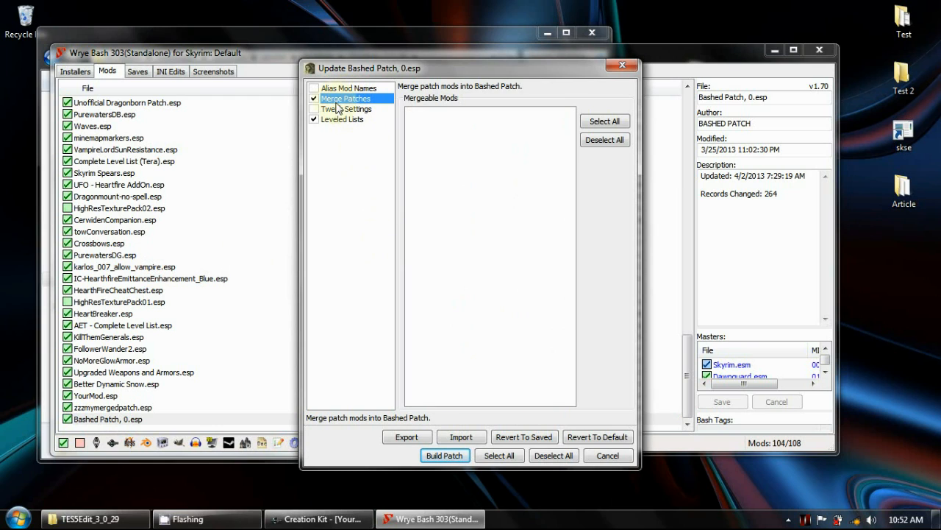
{"action": "left_click", "coordinate": [350, 121]}
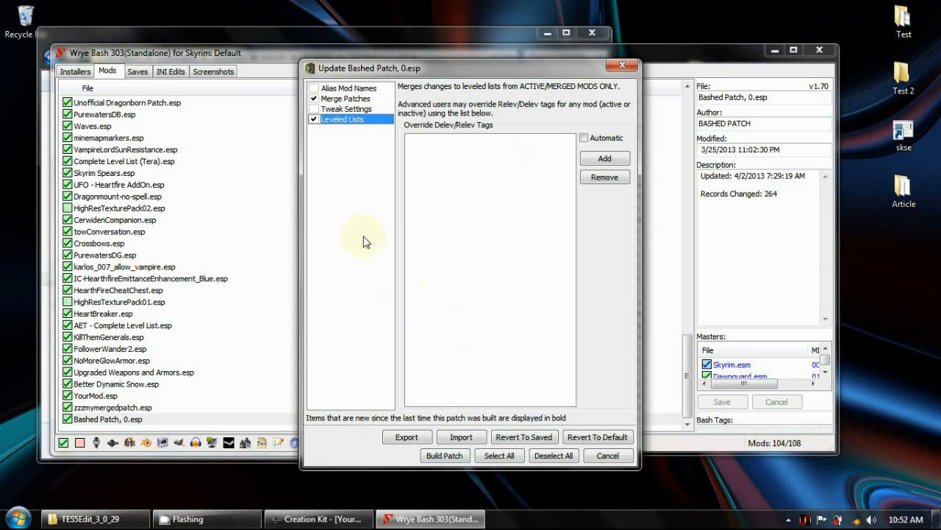
{"action": "left_click", "coordinate": [445, 455]}
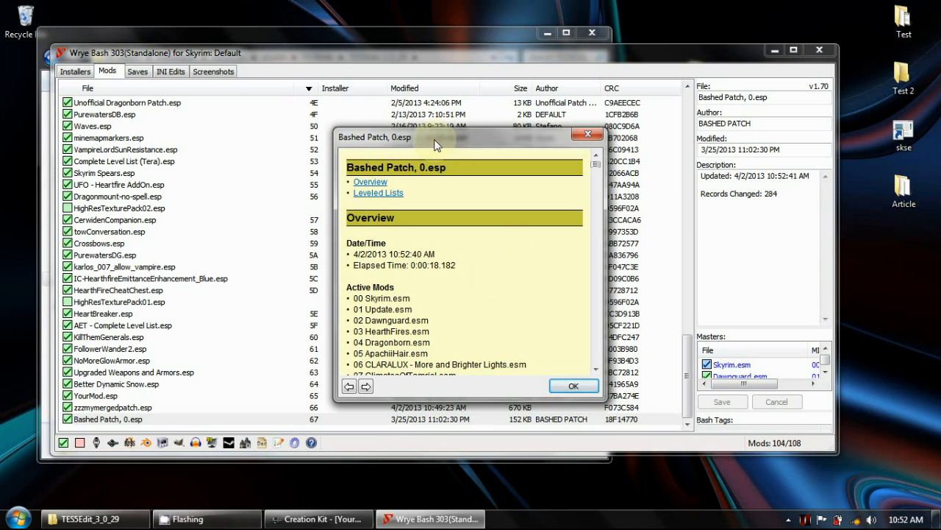
Step: Search the Leveled Lists section of the bashed patch report for YourMod, check its merged entry, and close the report
{"action": "left_click_drag", "start_coordinate": [435, 144], "coordinate": [423, 149]}
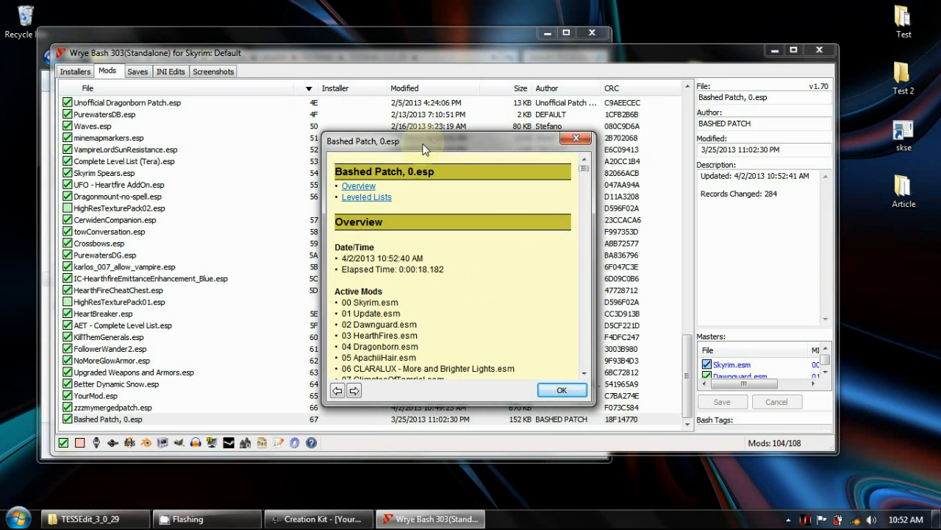
{"action": "left_click", "coordinate": [376, 197]}
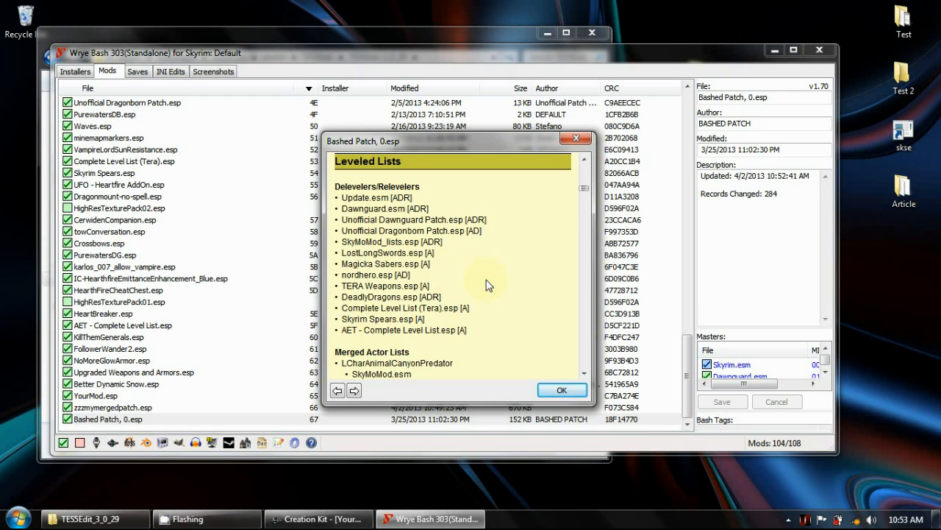
{"action": "key", "text": "ctrl+f"}
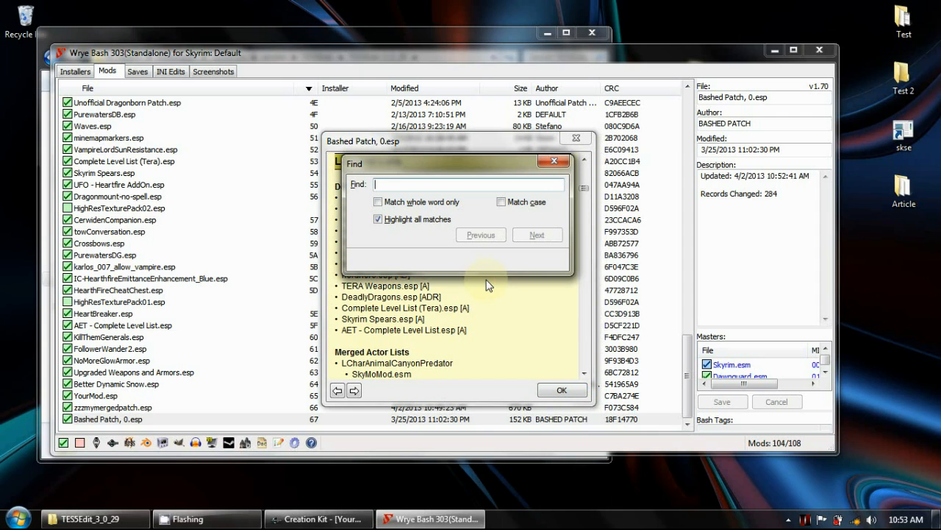
{"action": "type", "text": "YourMod"}
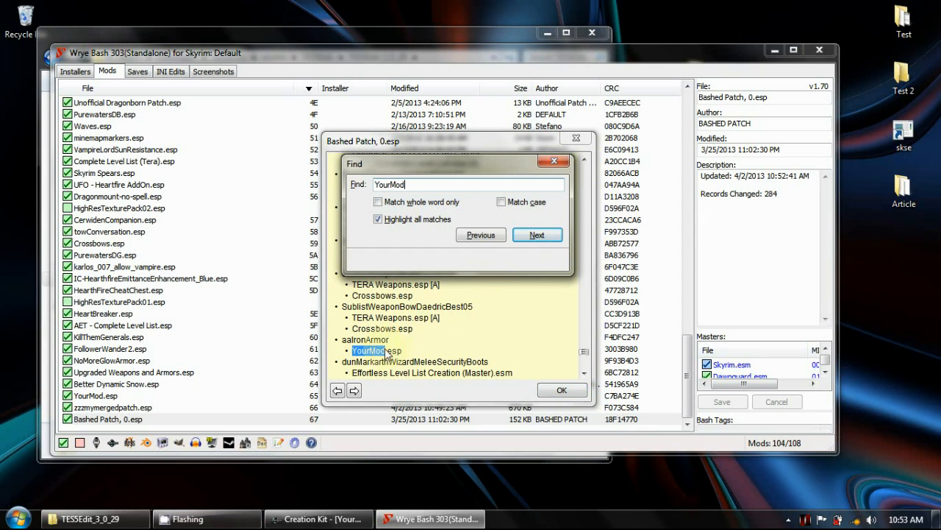
{"action": "left_click", "coordinate": [550, 162]}
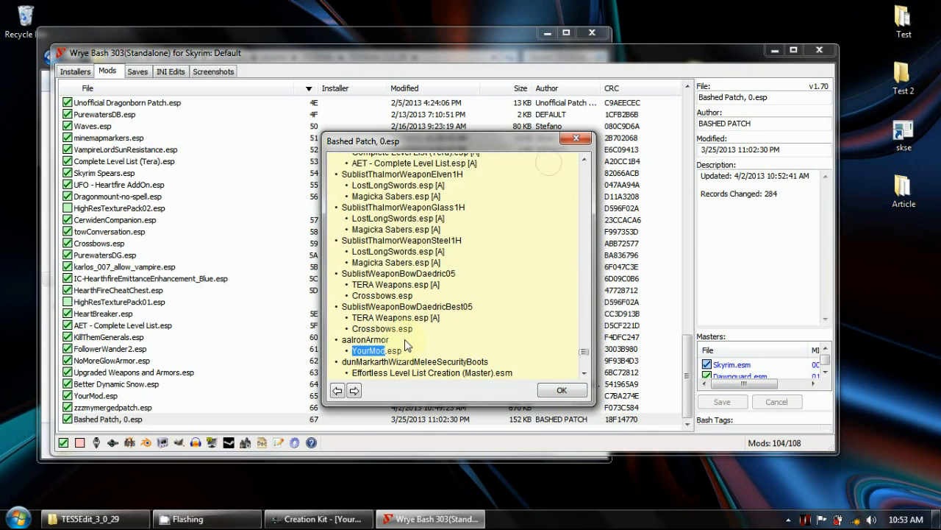
{"action": "scroll", "coordinate": [379, 356], "scroll_direction": "down", "scroll_amount": 1}
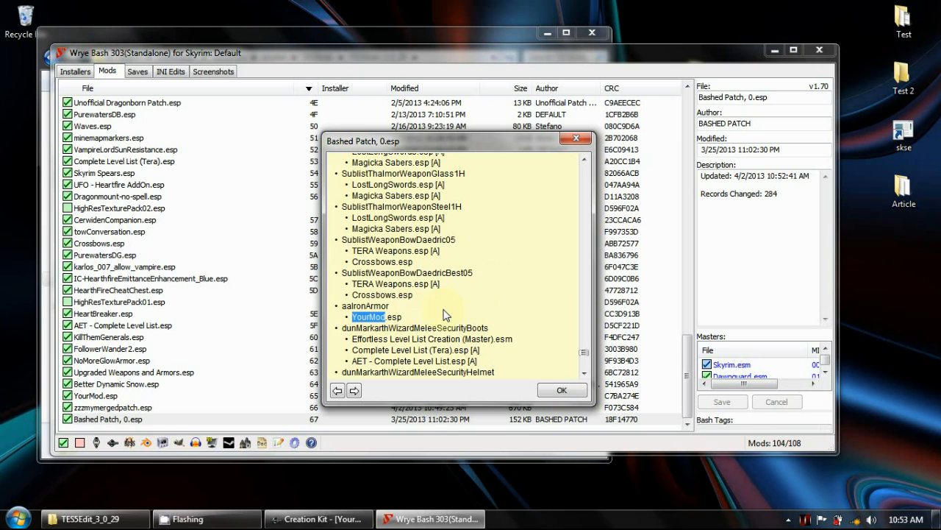
{"action": "left_click", "coordinate": [553, 388]}
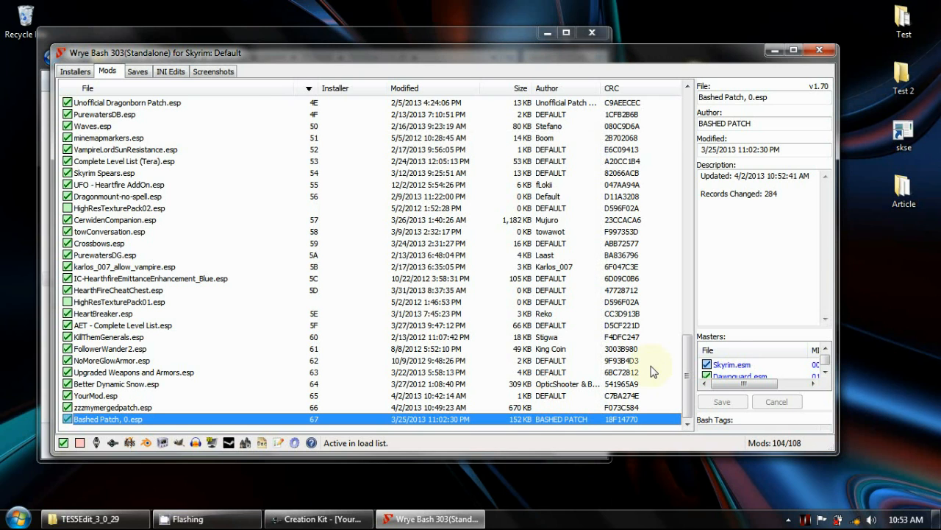